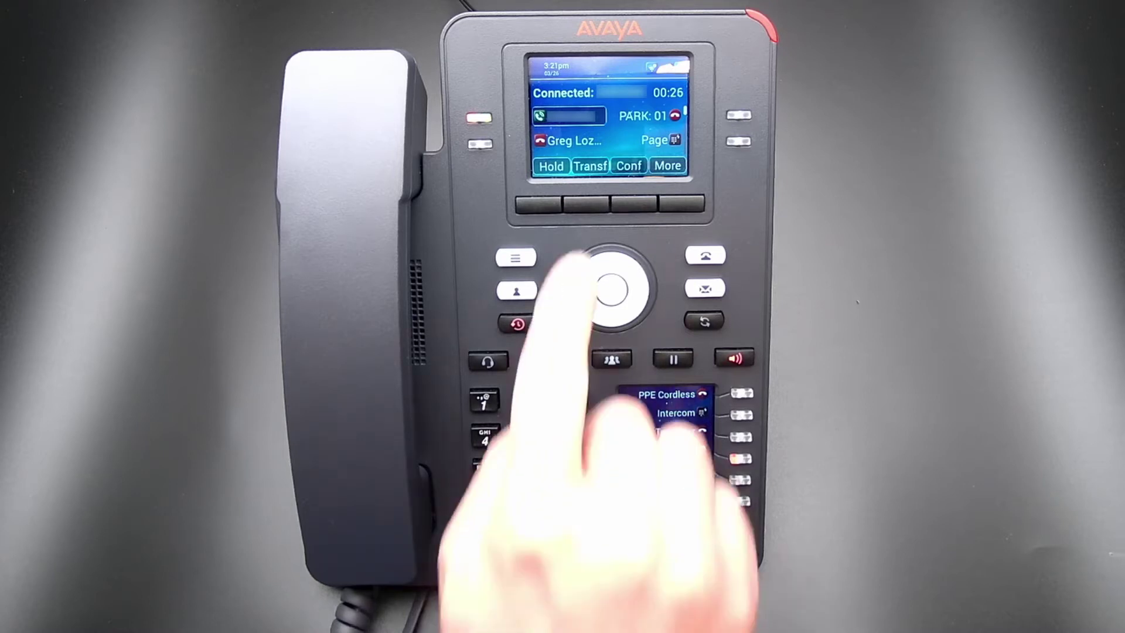
Warm-transfer the desk-phone call to extension 201, announcing the caller to 201 first.
click(586, 204)
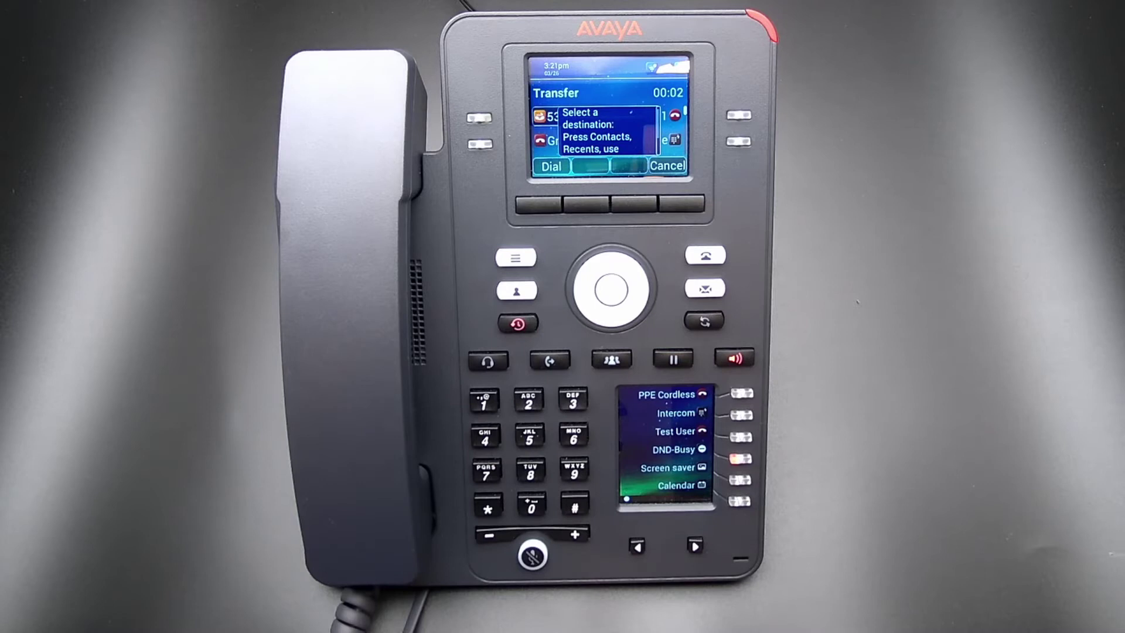
click(529, 402)
click(531, 505)
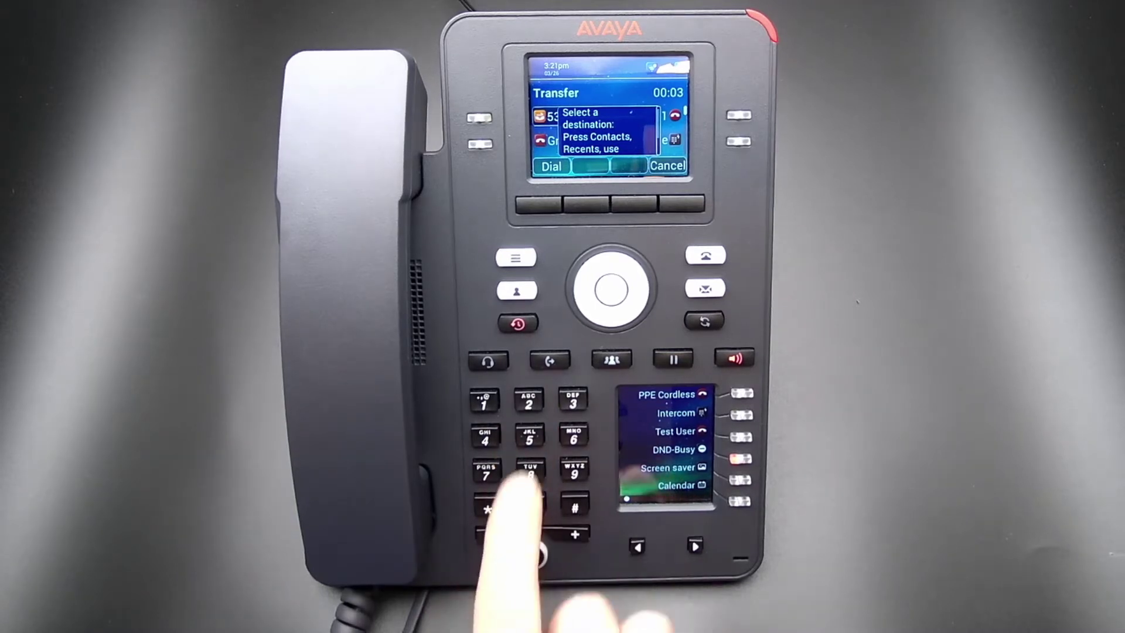
click(485, 400)
click(538, 203)
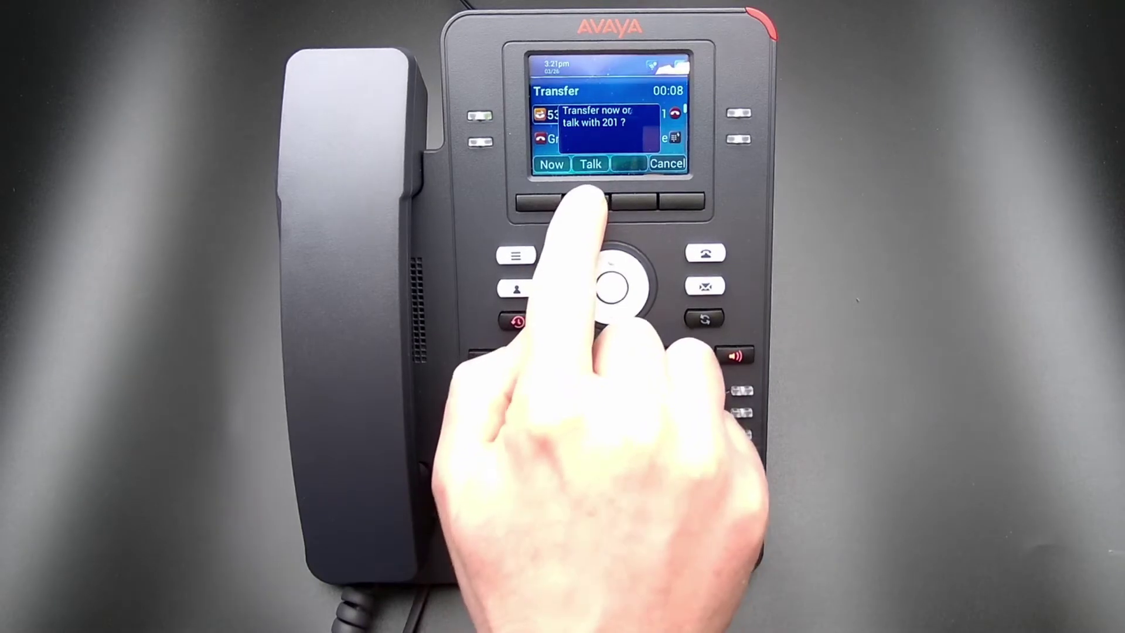
click(586, 201)
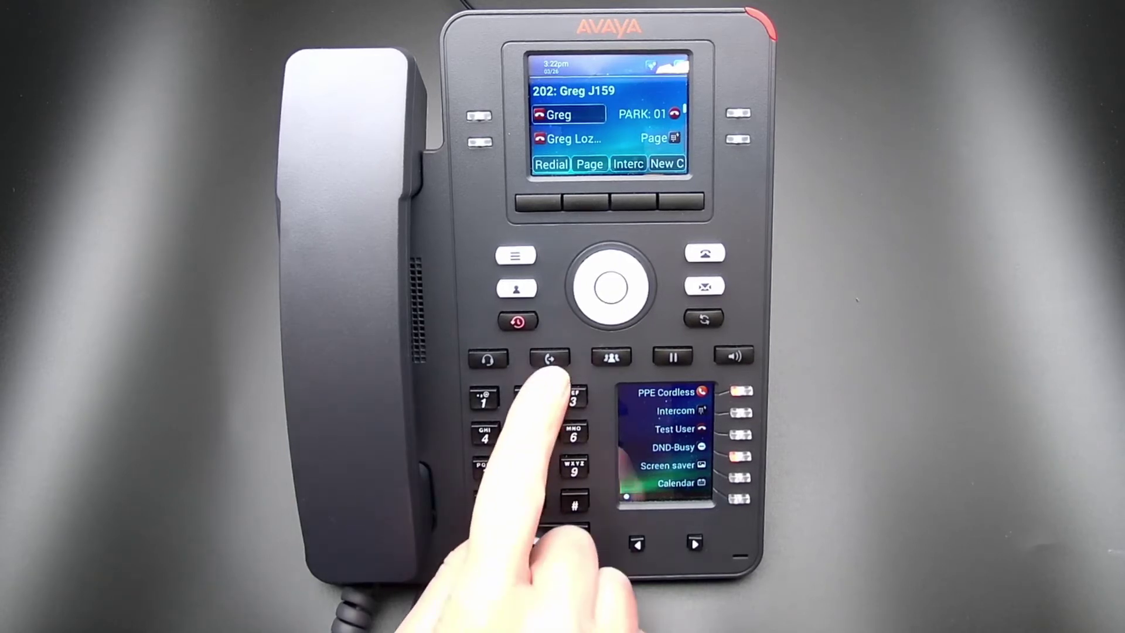
Answer the new incoming call from extension 202 on the J159.
click(550, 361)
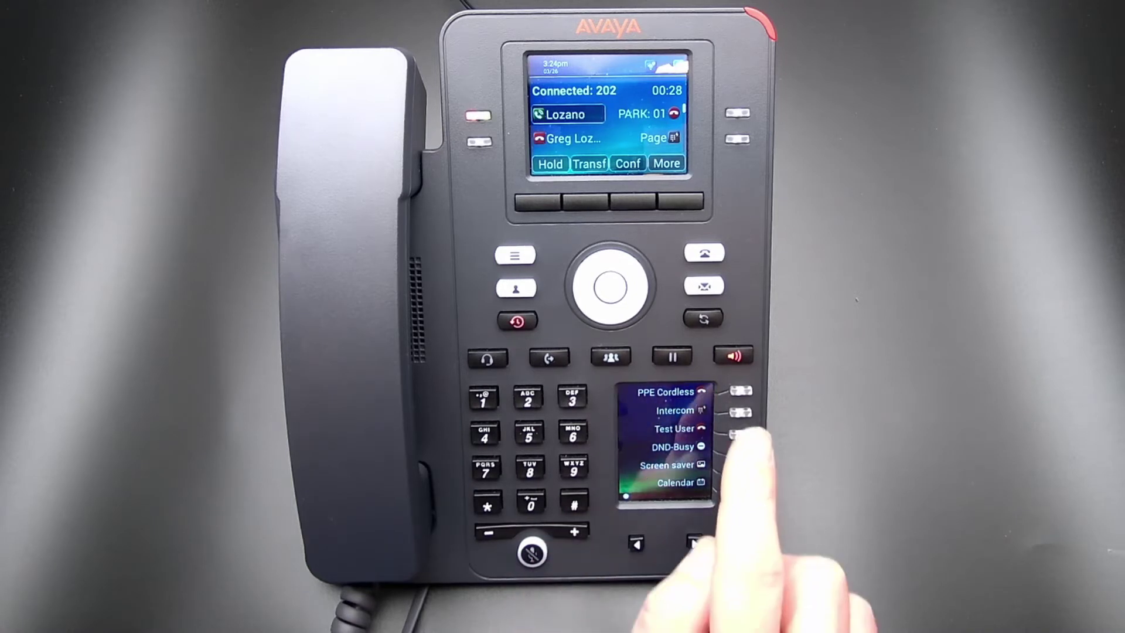
click(586, 201)
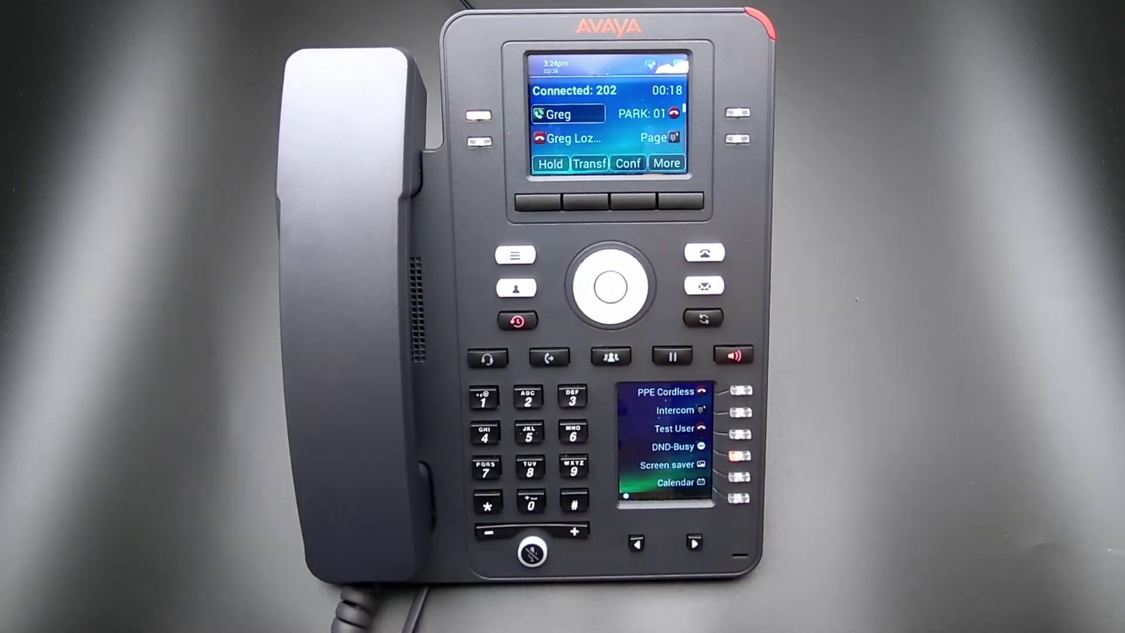
click(585, 201)
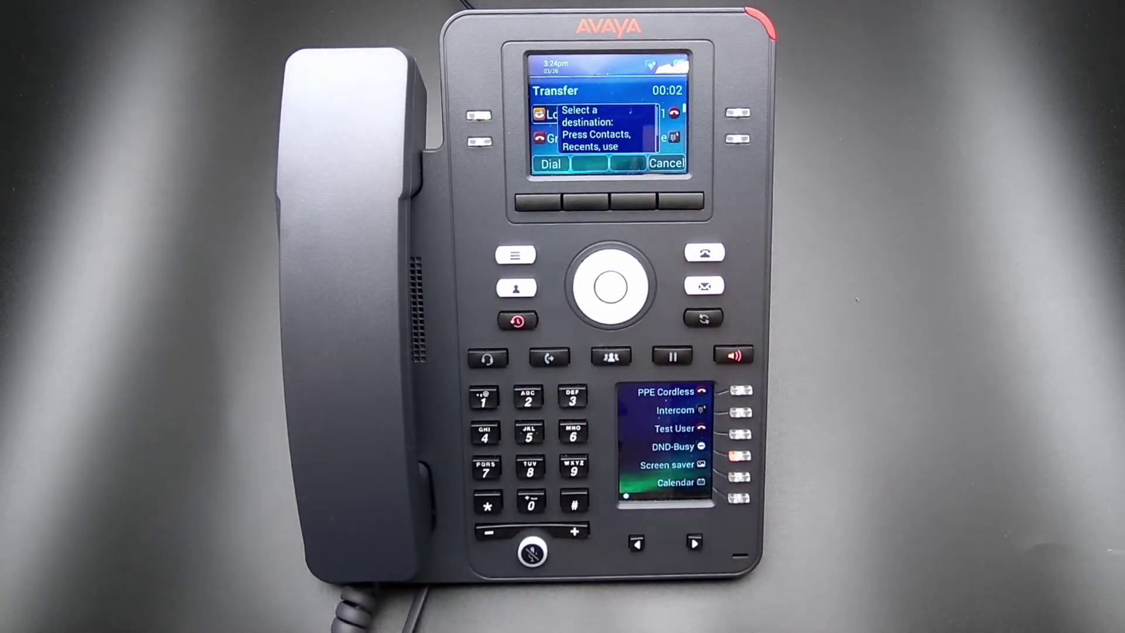
Blind-transfer the call from 202 to extension 201 without consulting.
text(20)
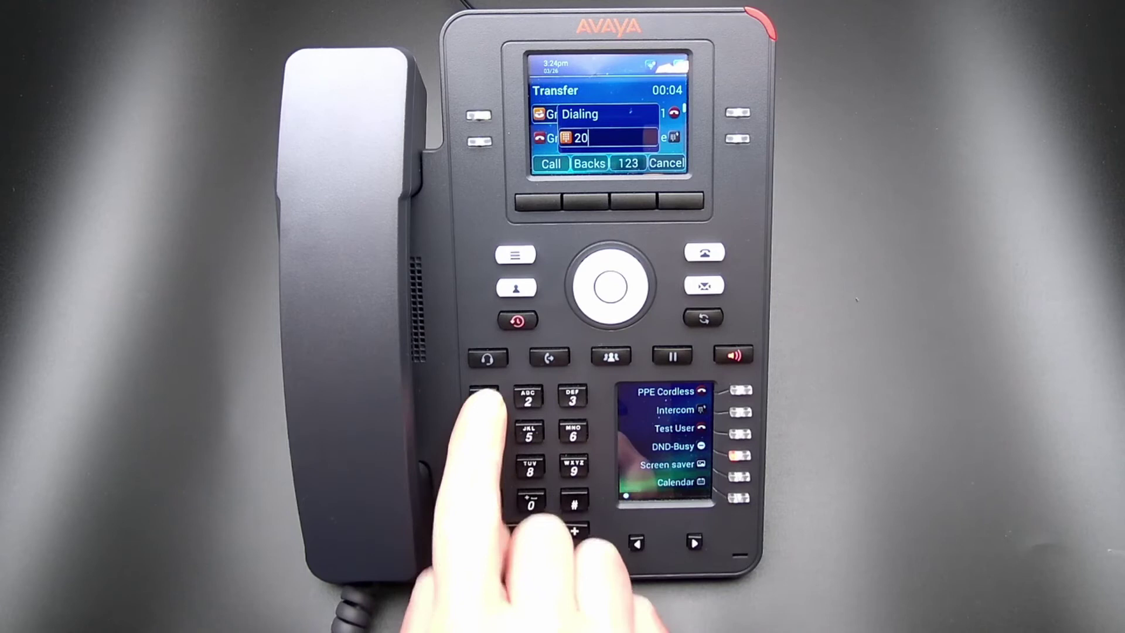
text(1)
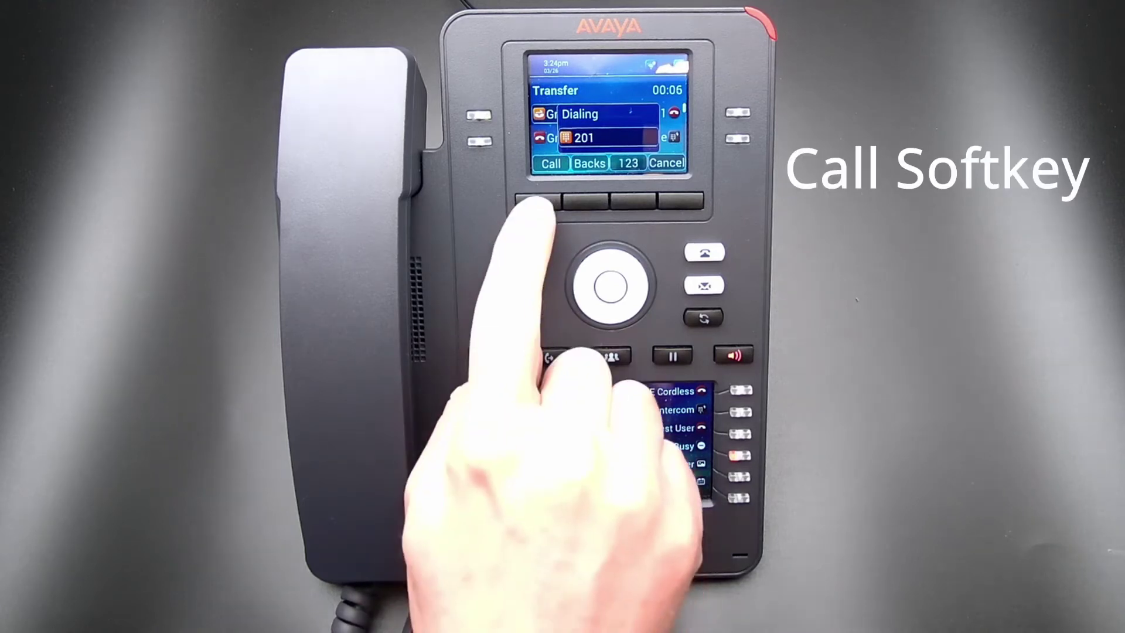
click(538, 200)
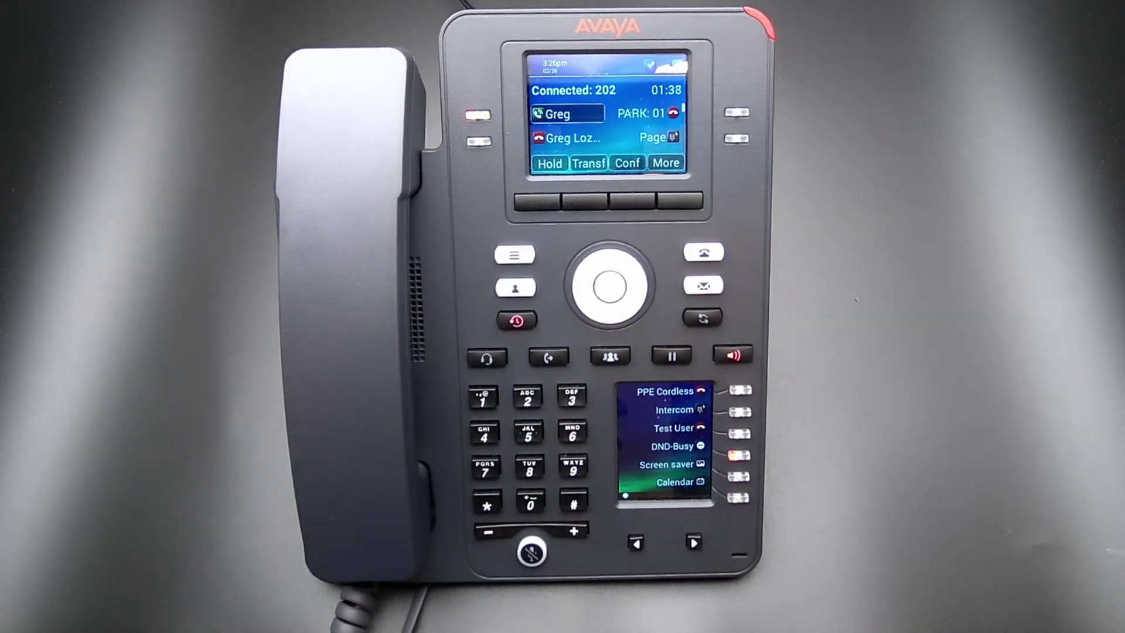
Transfer the call from 202 straight into extension 201's voicemail using *0201.
click(585, 201)
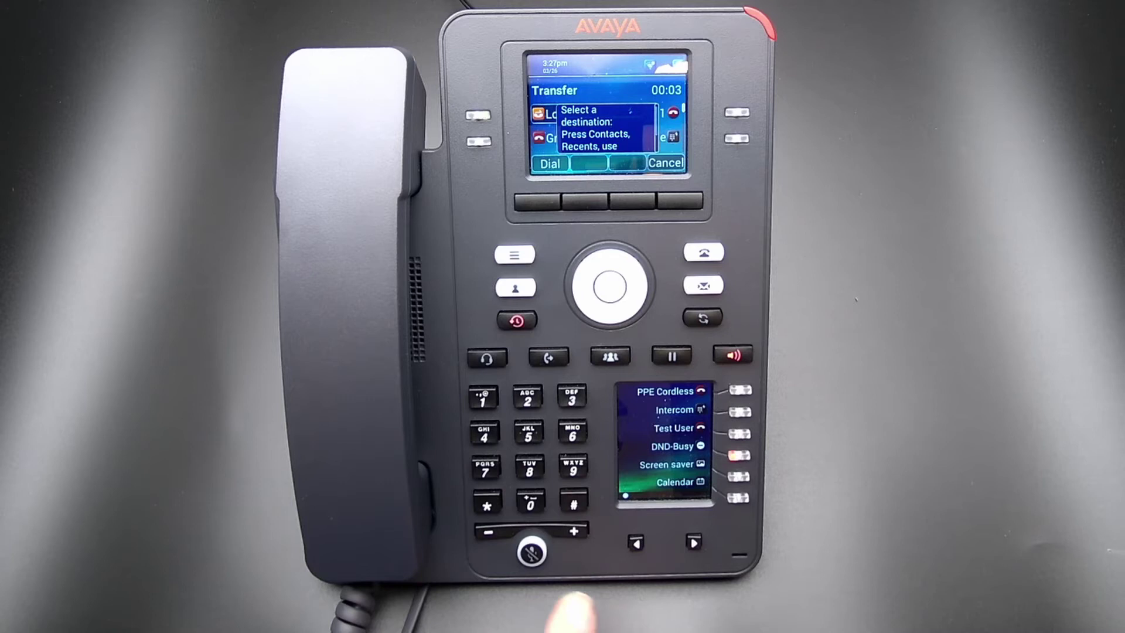
click(486, 505)
click(529, 502)
click(527, 397)
click(527, 502)
click(482, 399)
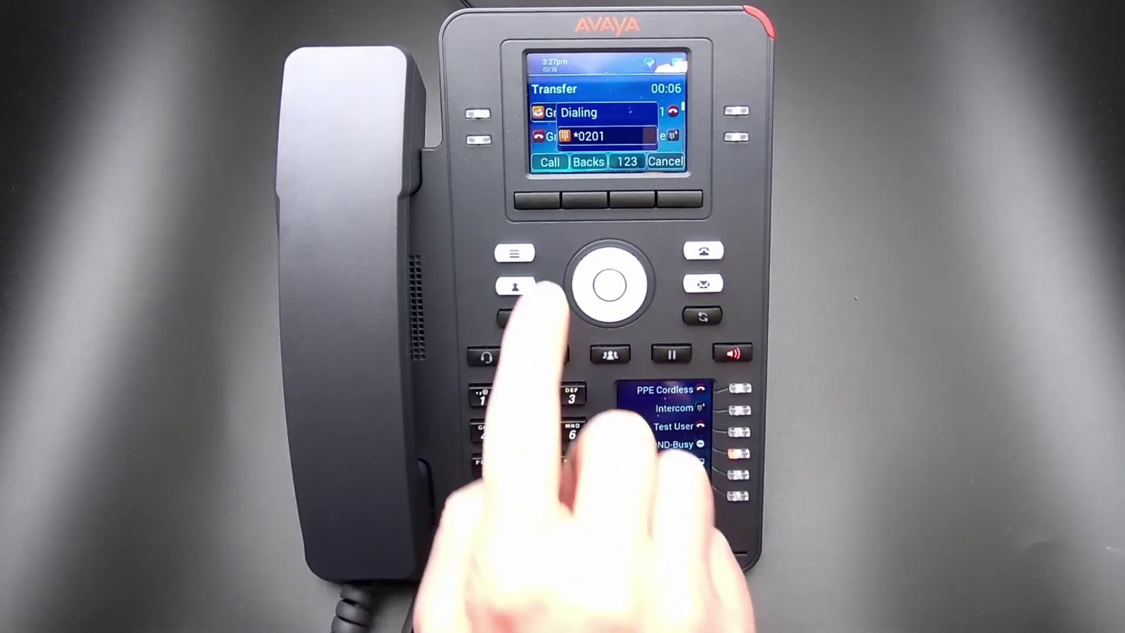
click(536, 200)
click(536, 199)
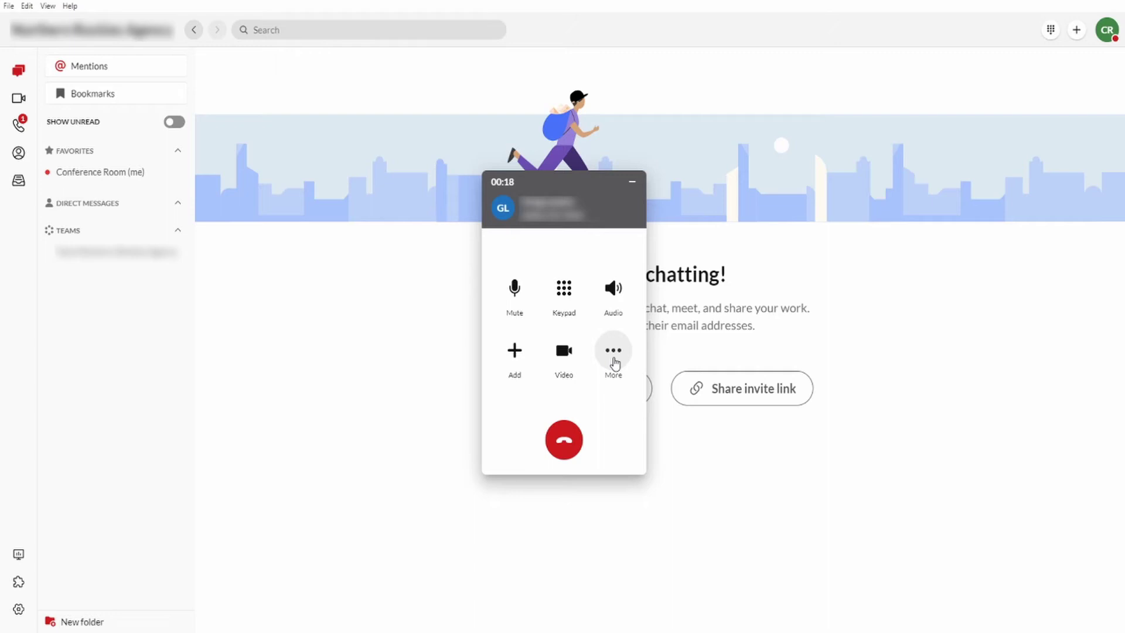
Consult 5713 with Ask first, end that call, and resume the held caller.
click(614, 352)
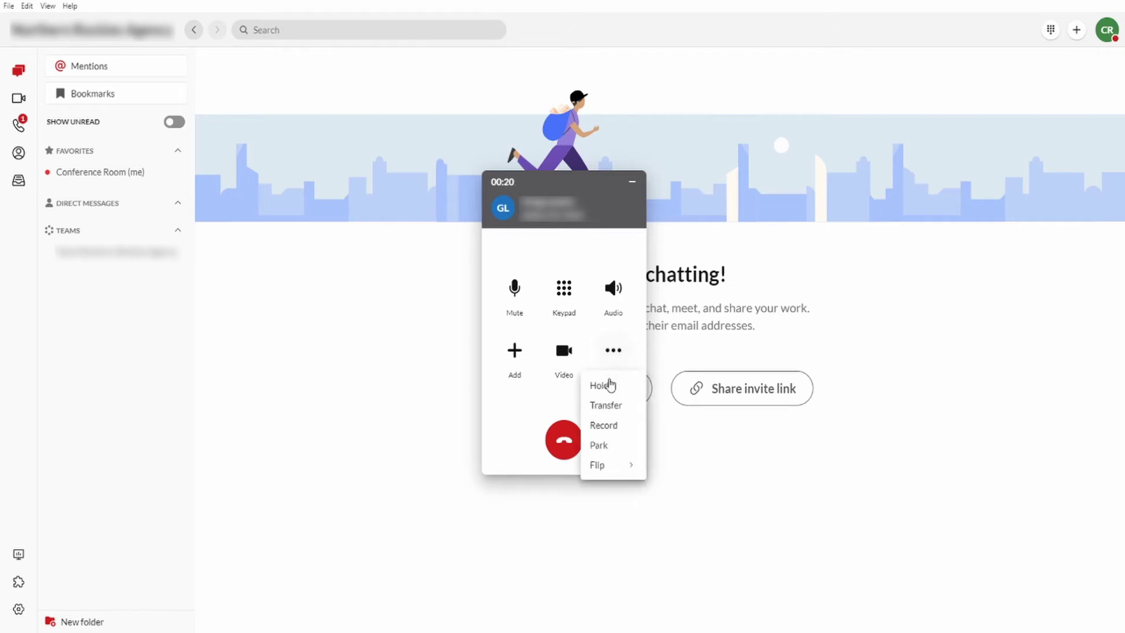
click(604, 405)
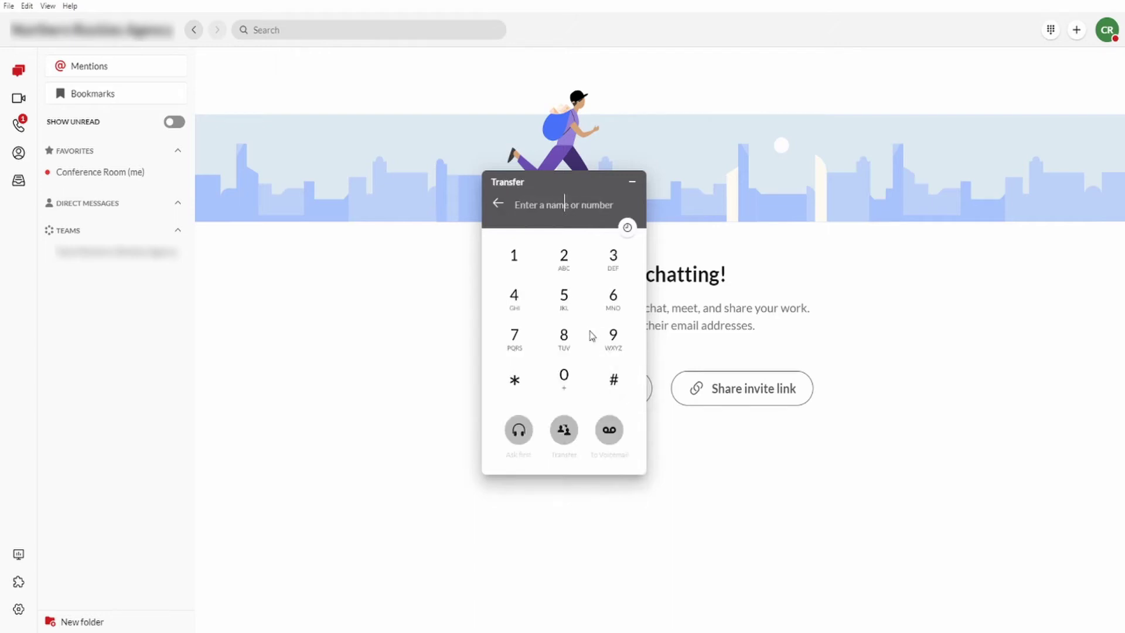
click(564, 297)
click(515, 336)
click(515, 259)
click(616, 257)
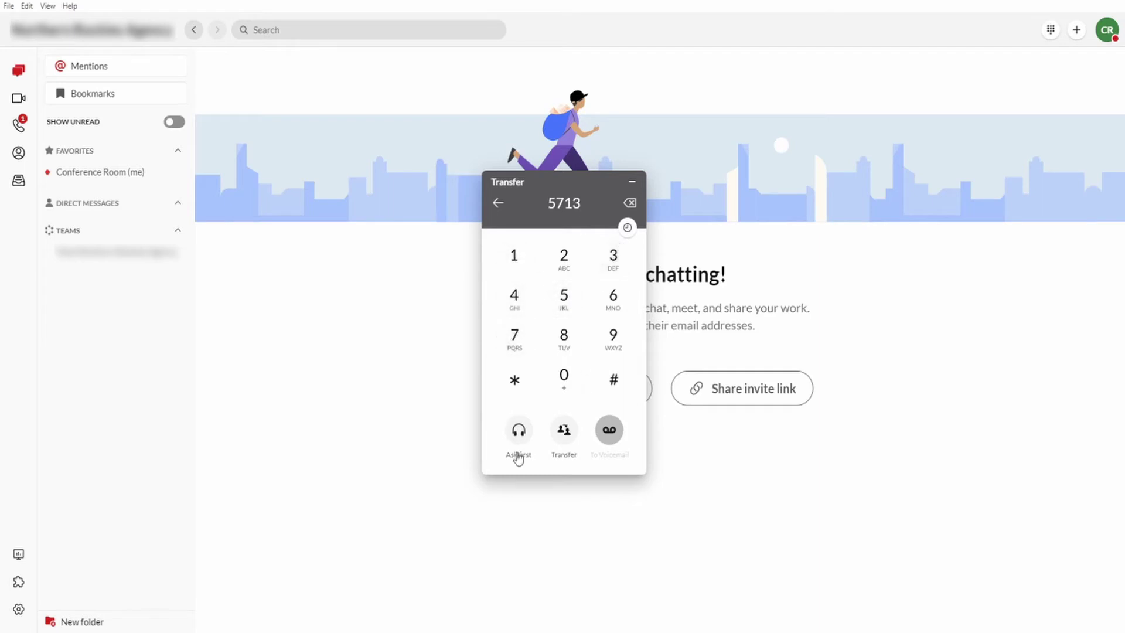
click(517, 433)
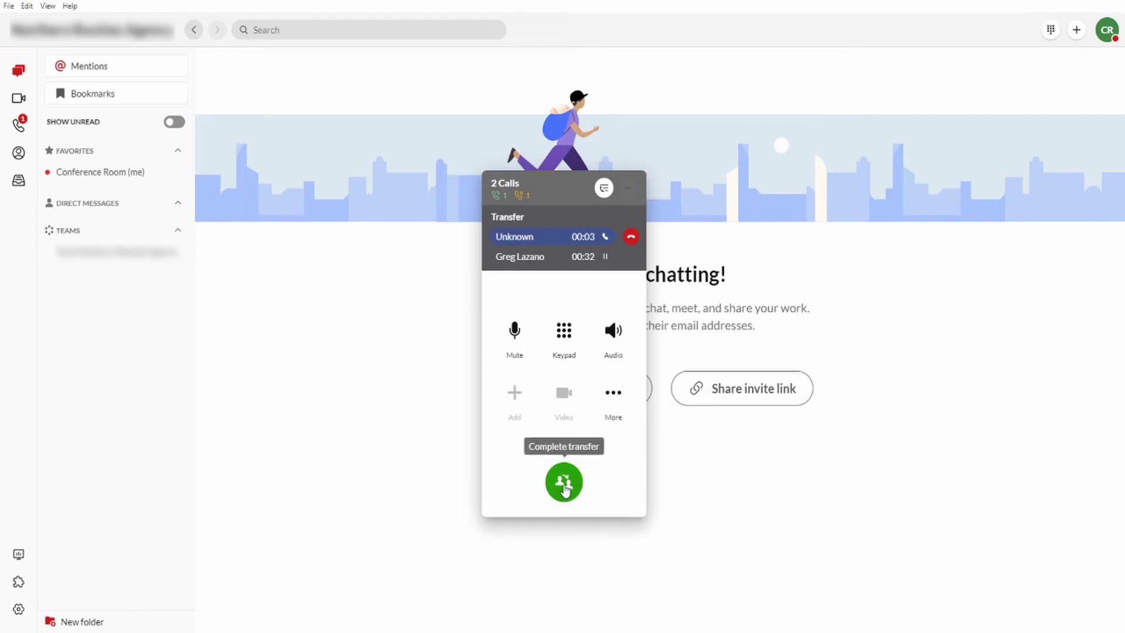
click(629, 238)
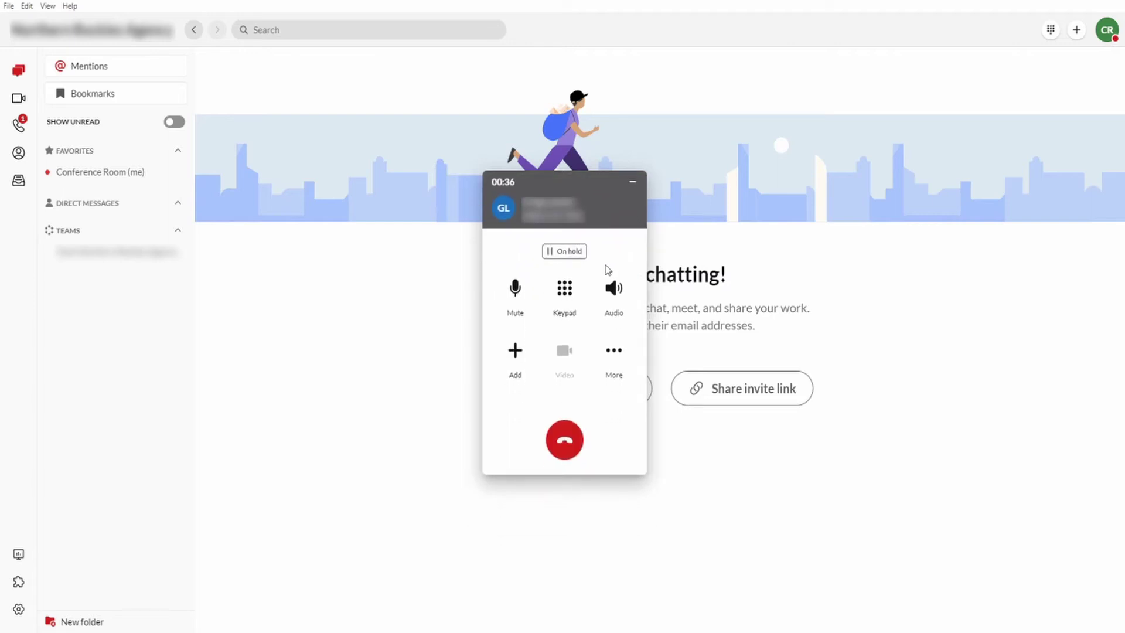
click(574, 255)
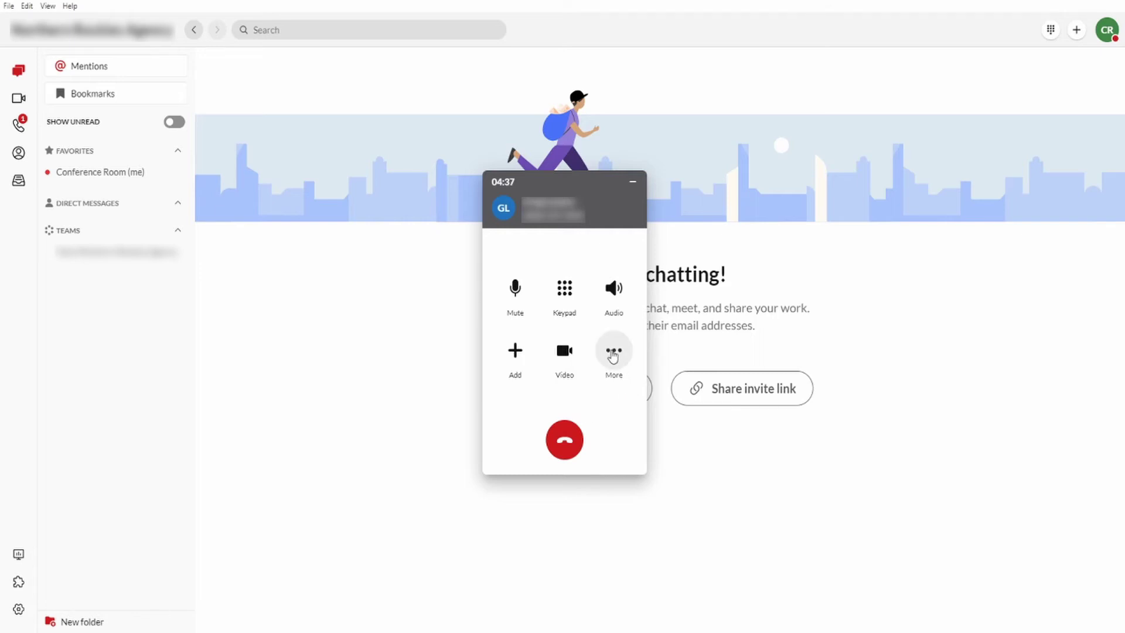
Blind-transfer the desktop-app call directly to 5713.
click(613, 354)
click(606, 405)
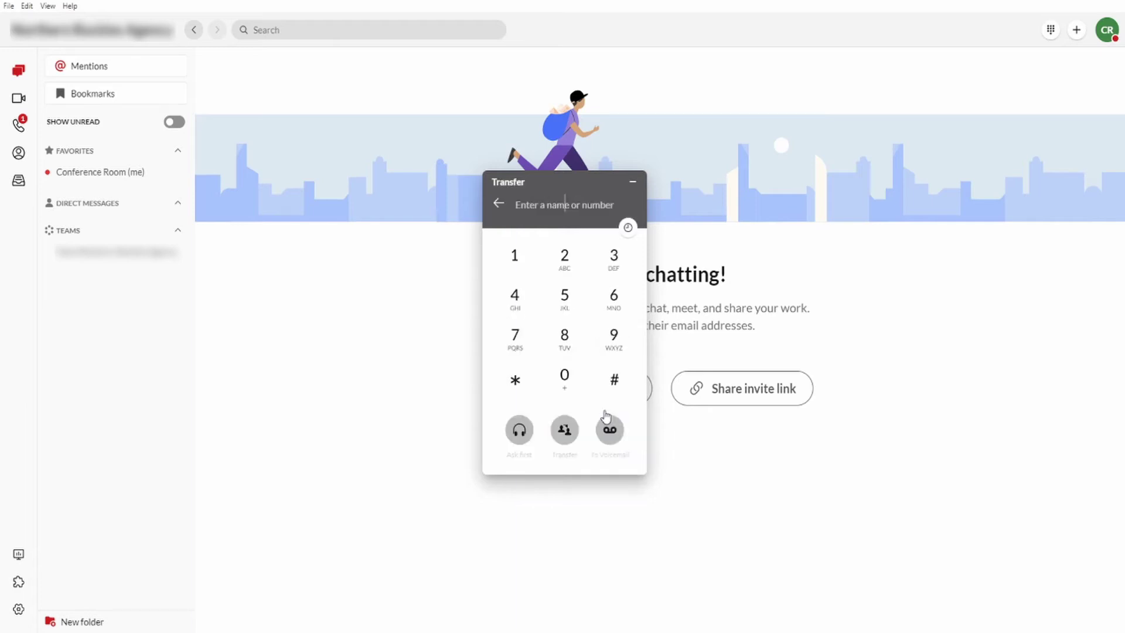
click(566, 302)
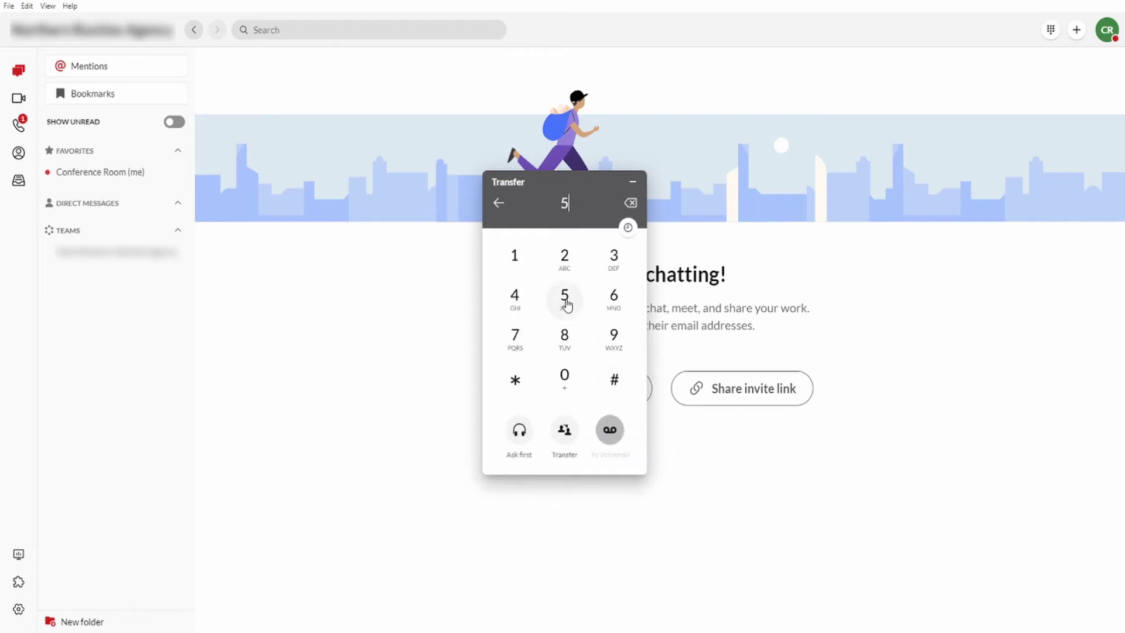
click(517, 343)
click(518, 267)
click(614, 258)
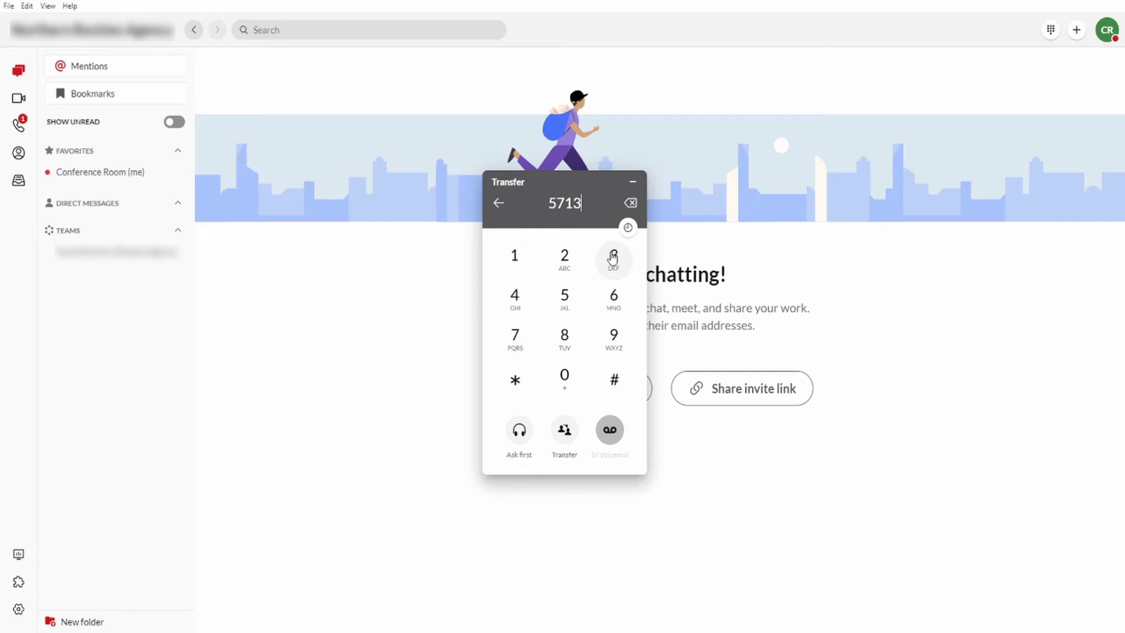
click(566, 441)
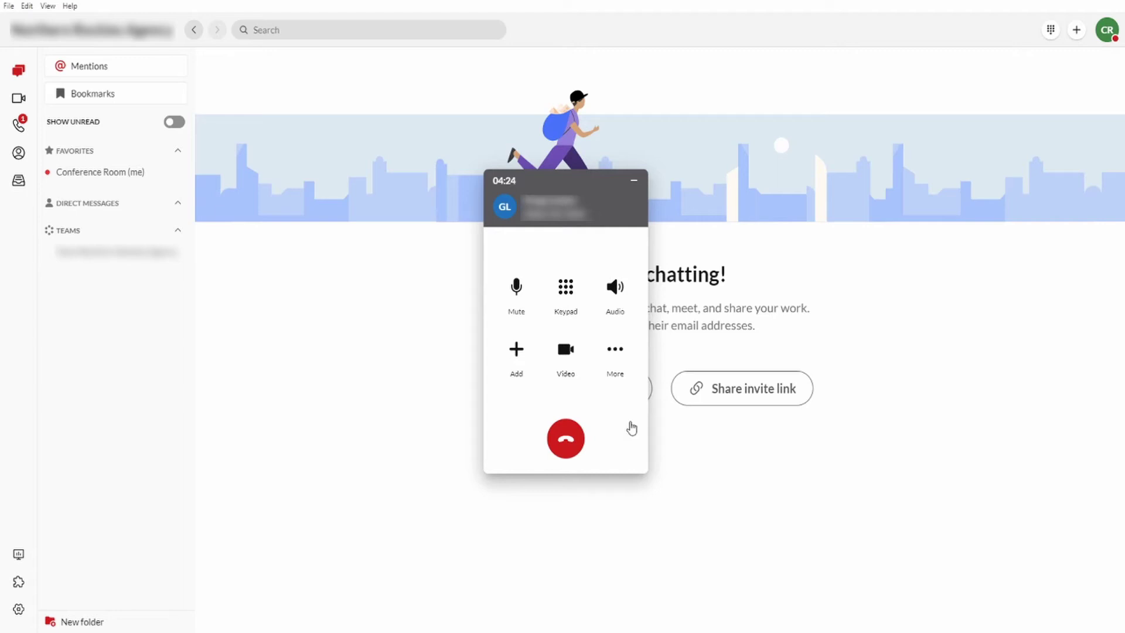
Transfer the desktop-app call to 5702's voicemail.
click(615, 350)
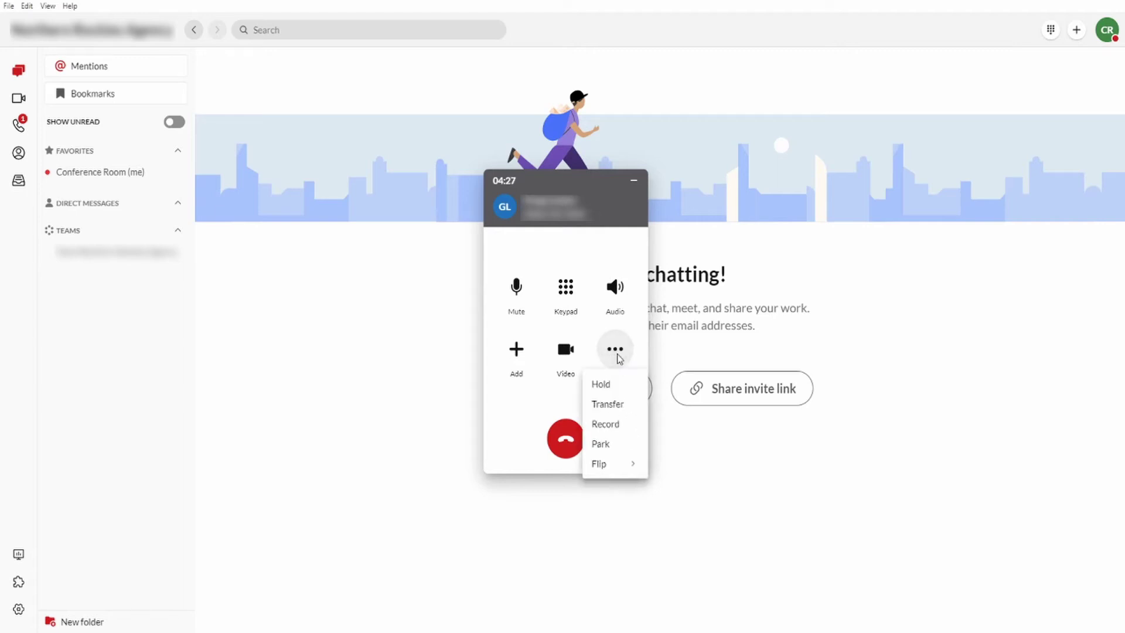
click(609, 404)
click(568, 298)
click(518, 344)
click(566, 378)
click(566, 258)
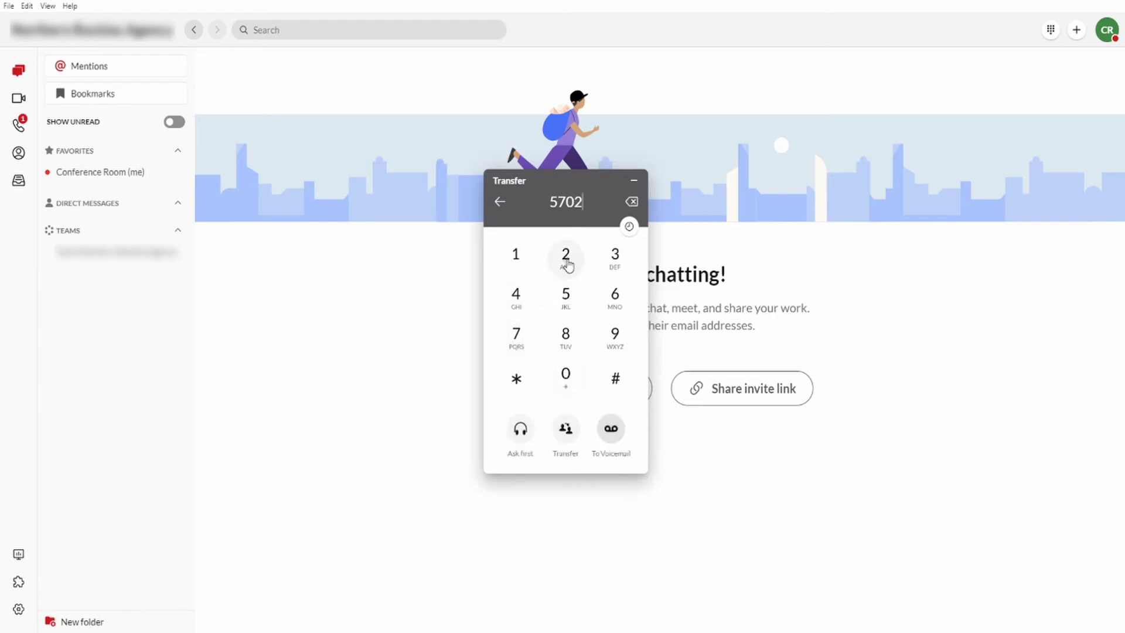
click(611, 430)
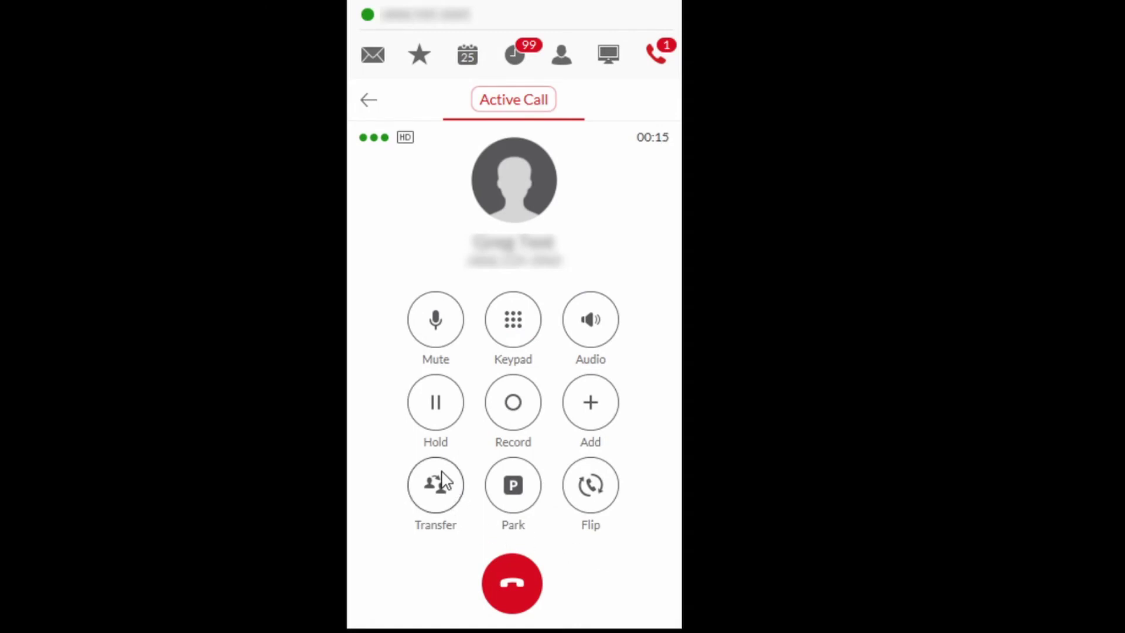
Warm-transfer the mobile-app call to extension 201 (PPE Cordless) after consulting.
click(437, 490)
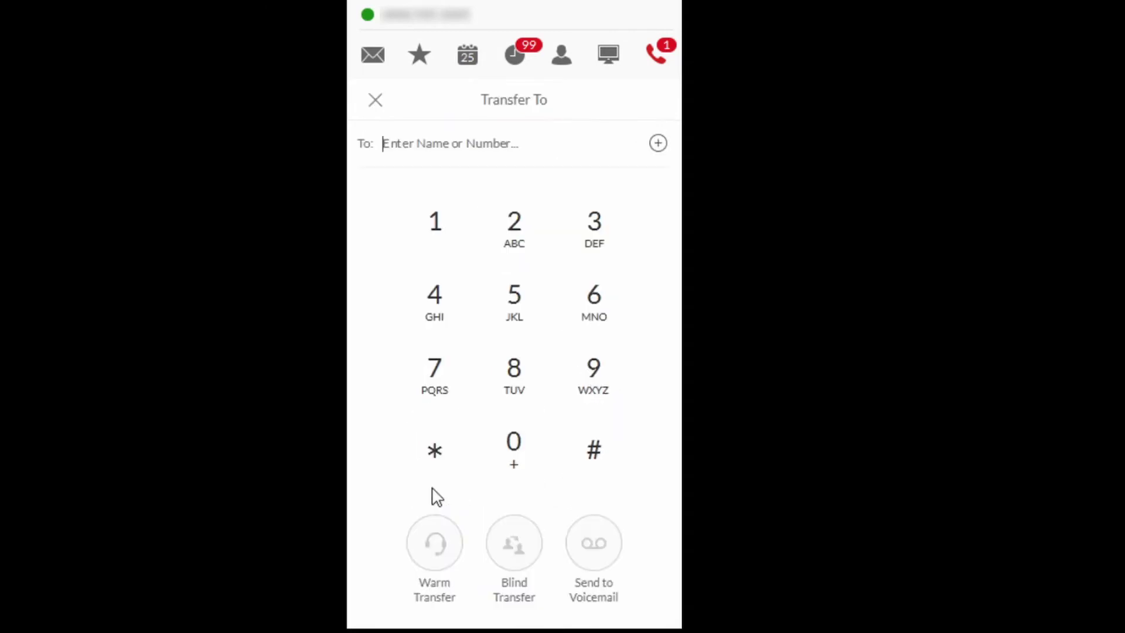
click(515, 252)
click(501, 466)
click(448, 248)
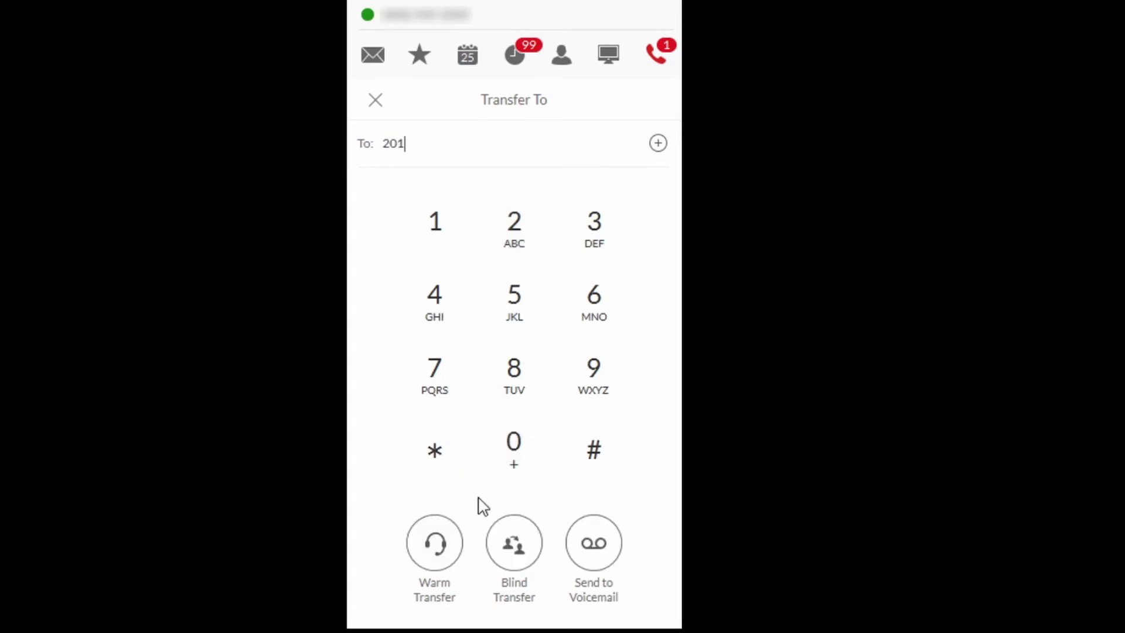
click(431, 563)
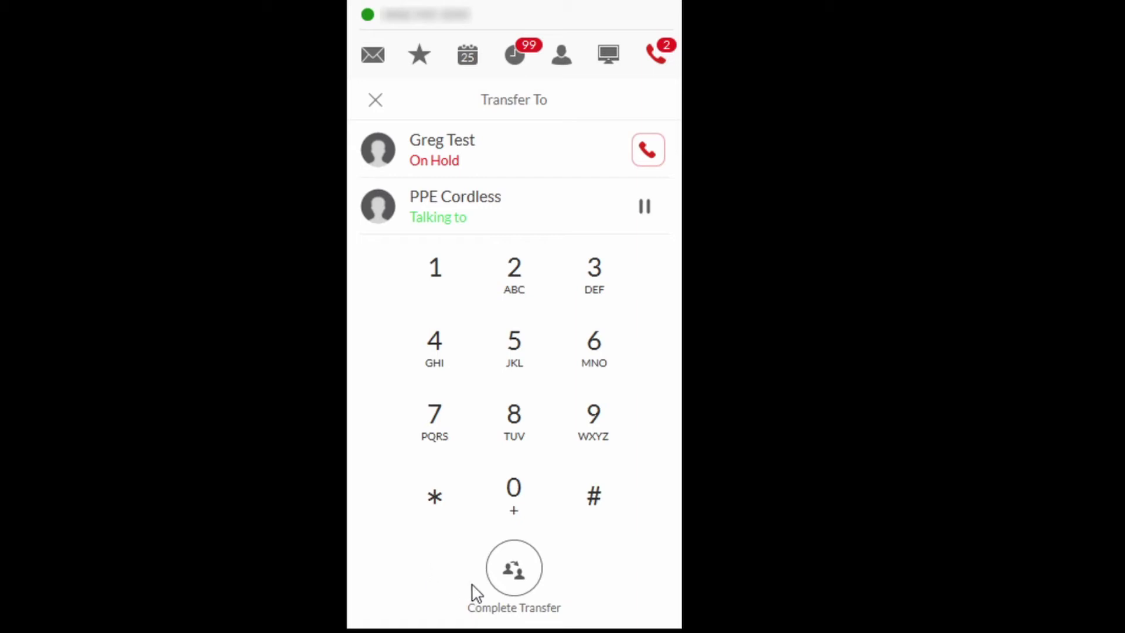
click(518, 578)
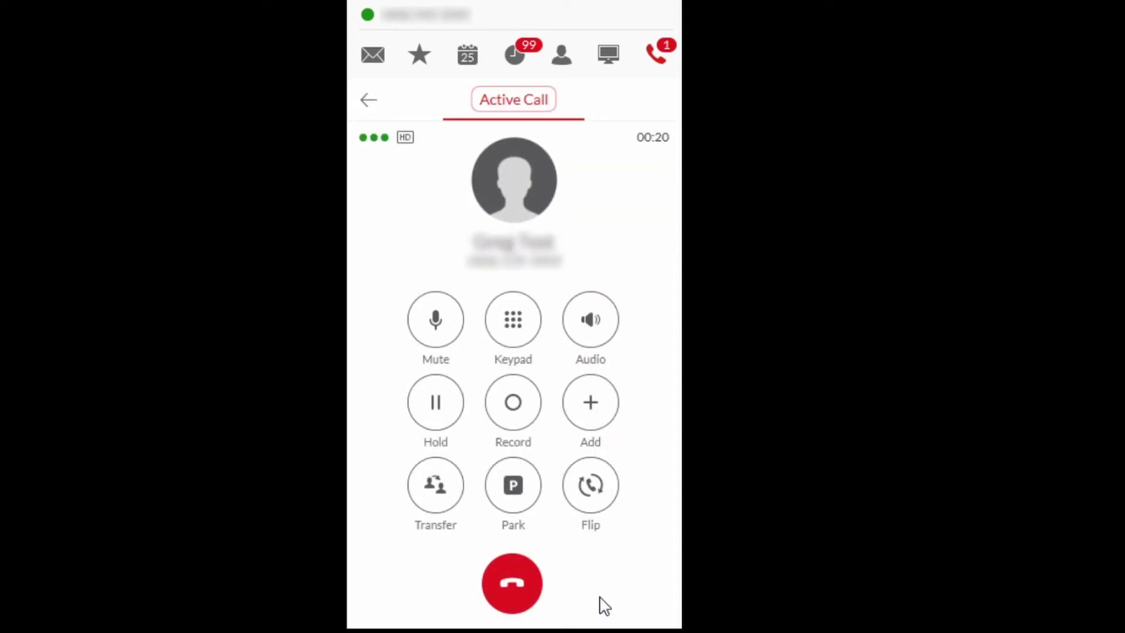
click(435, 498)
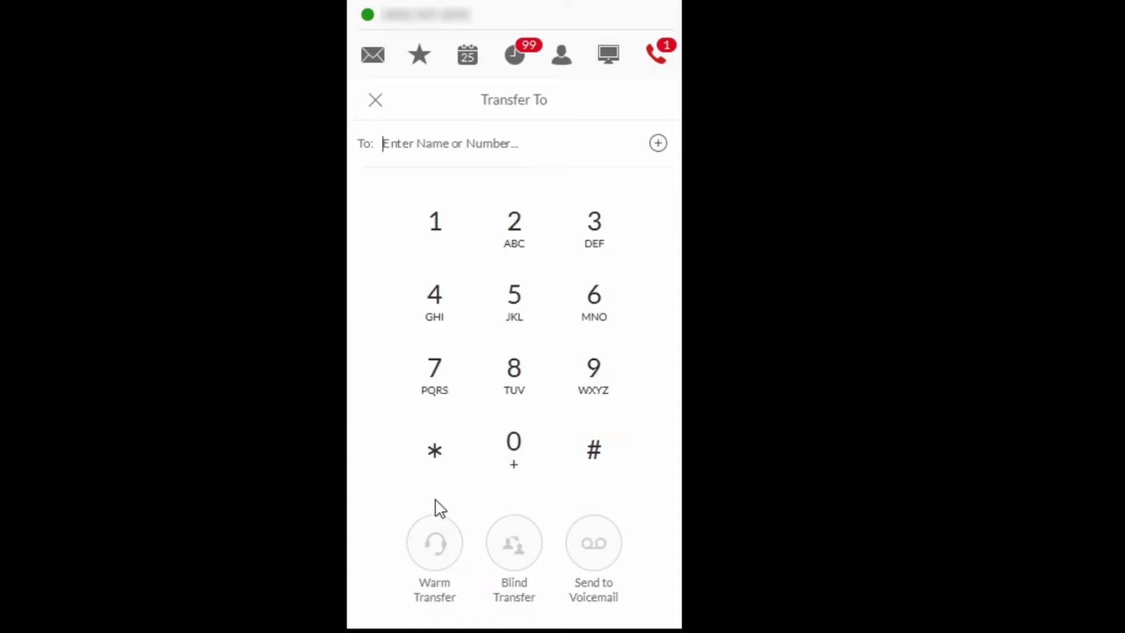
Blind-transfer the current call to extension 201.
click(497, 248)
click(513, 446)
click(454, 252)
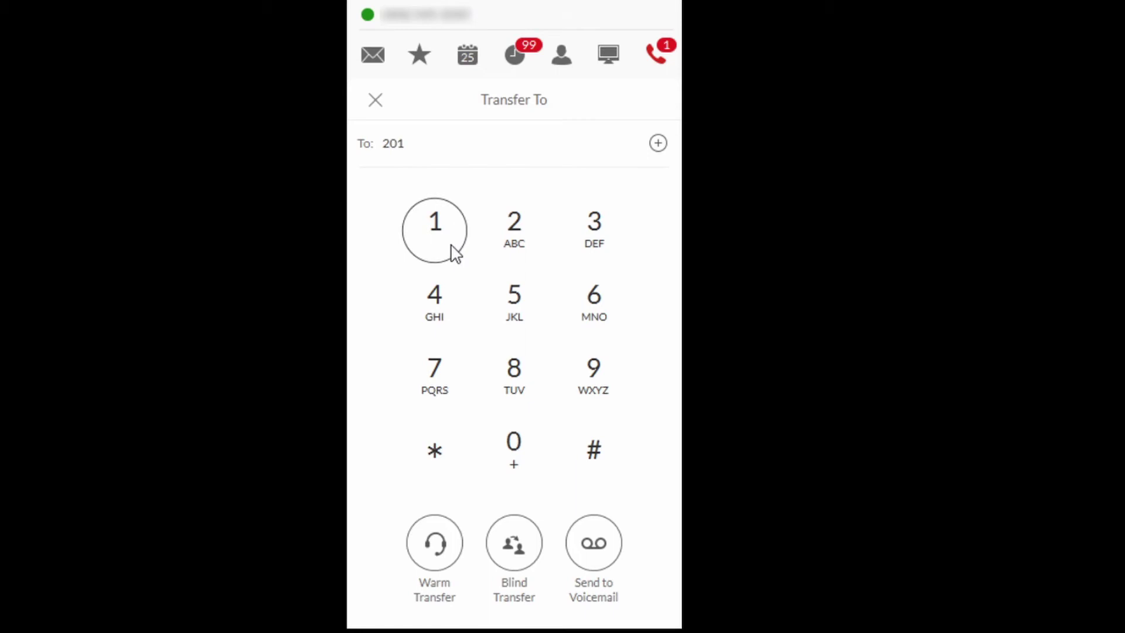
click(523, 556)
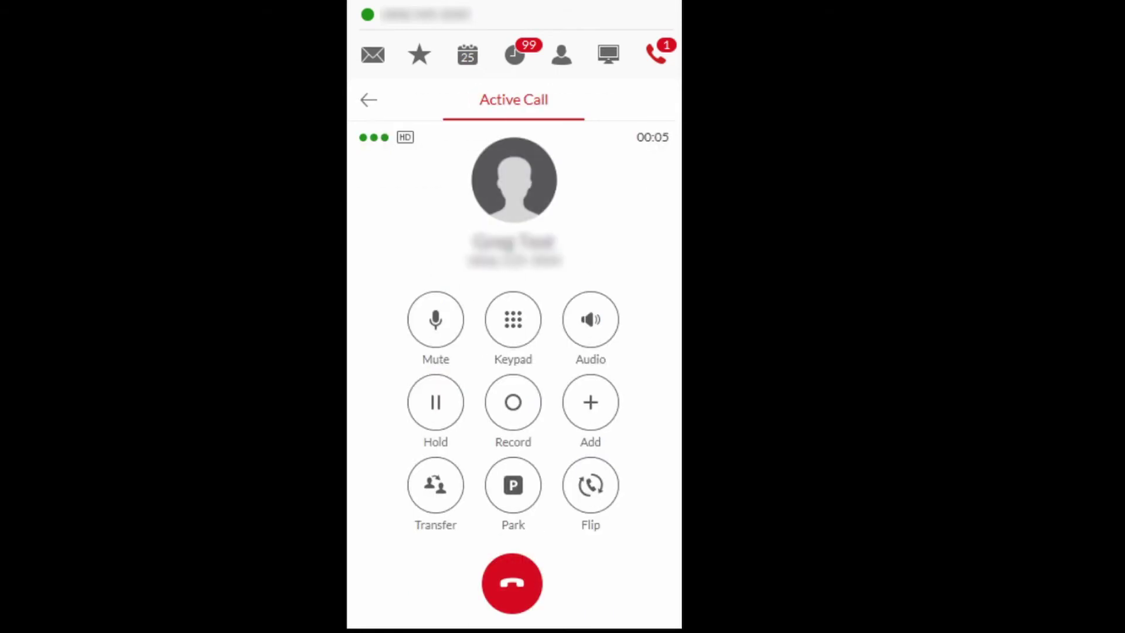
Send the next call to extension 201's voicemail.
click(440, 486)
click(523, 258)
click(507, 445)
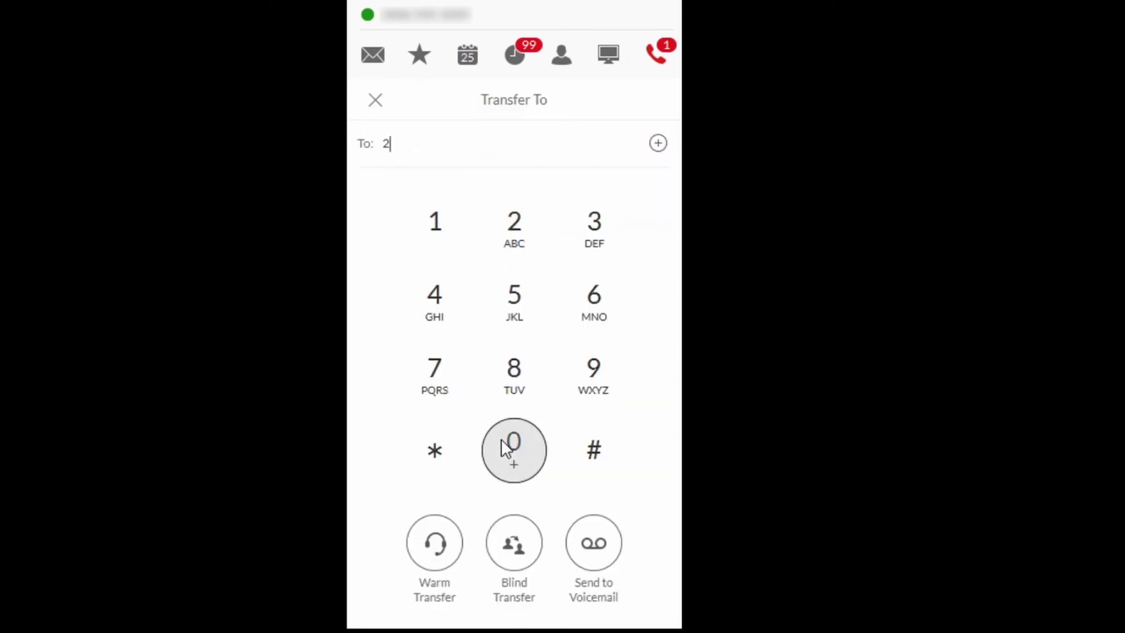
click(447, 239)
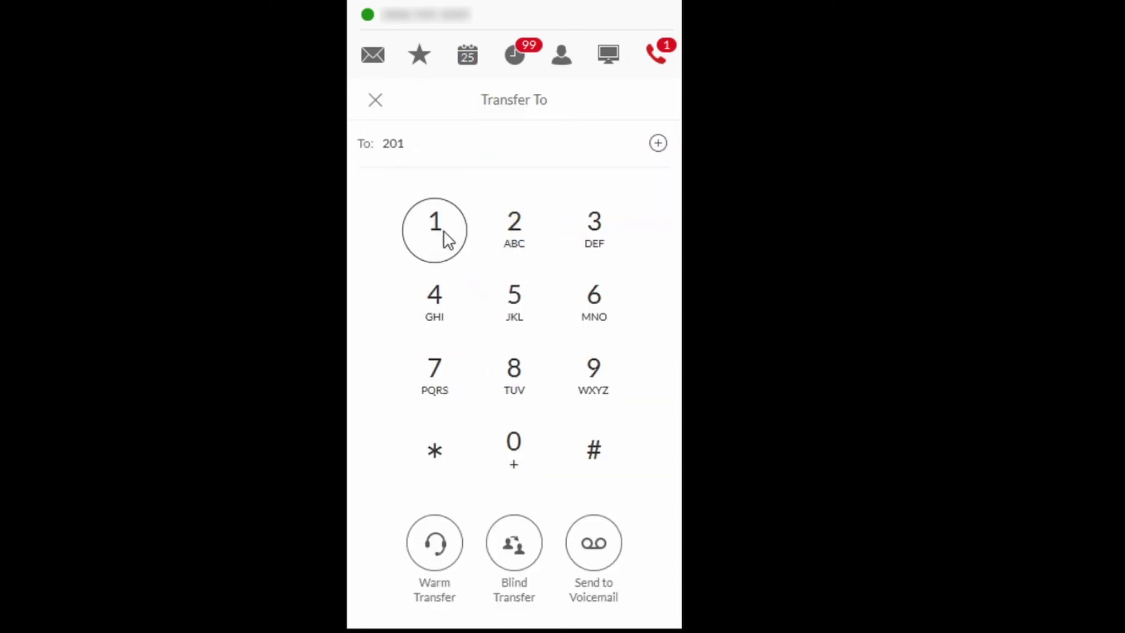
click(601, 552)
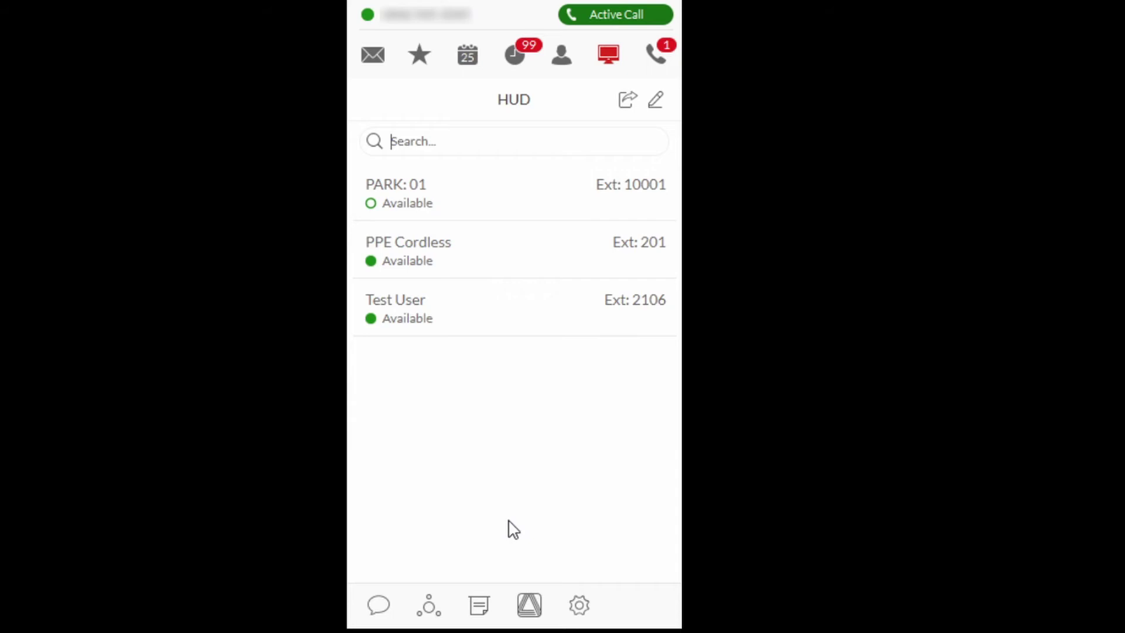
Warm-transfer a call to PPE Cordless from the HUD list.
mouse_move(444, 256)
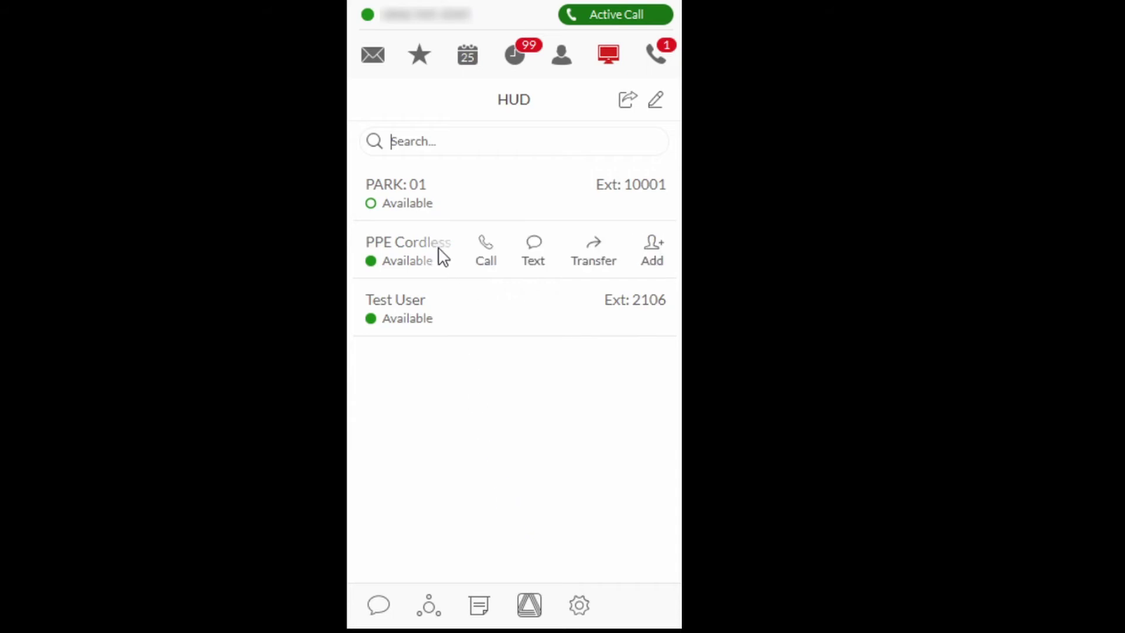
click(604, 270)
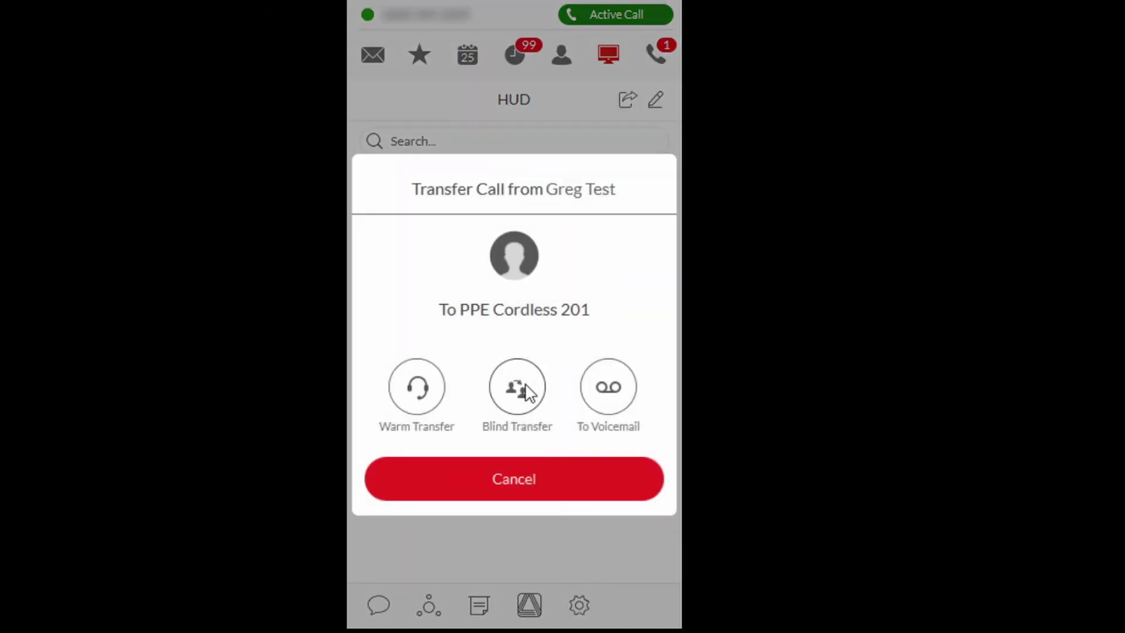
click(409, 398)
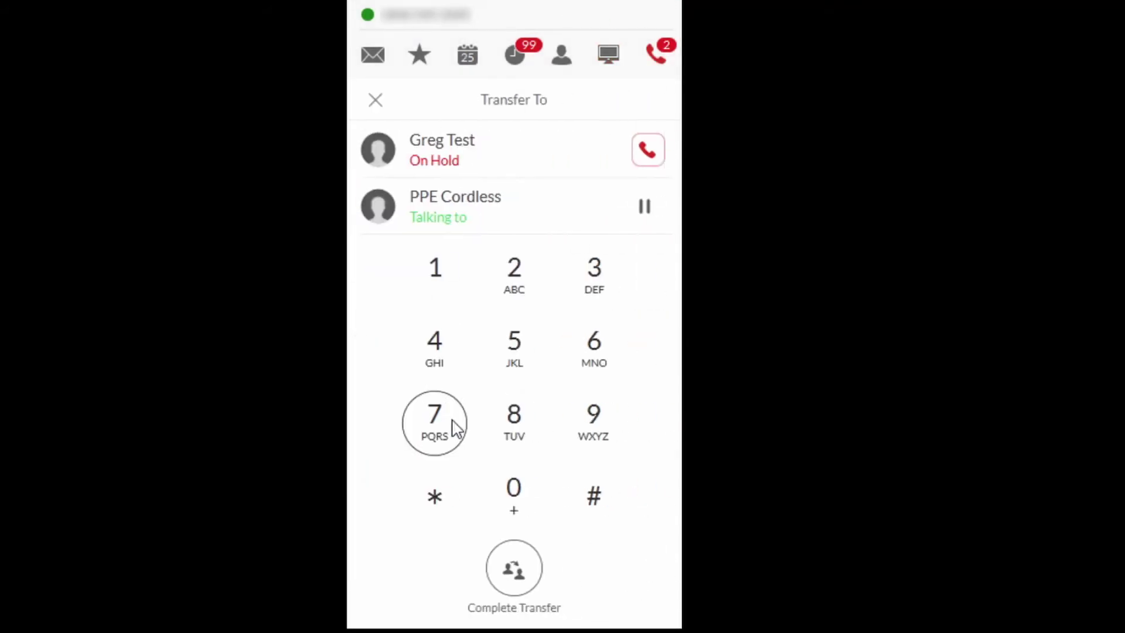
click(514, 577)
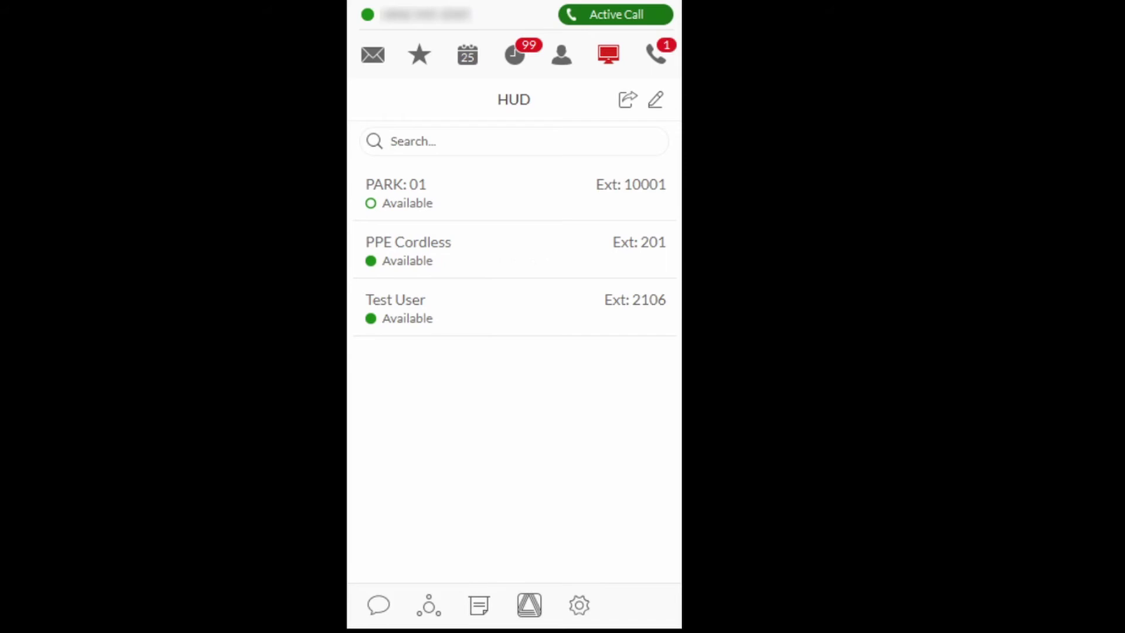
Blind-transfer the next call to PPE Cordless from the HUD list.
mouse_move(526, 307)
mouse_move(530, 266)
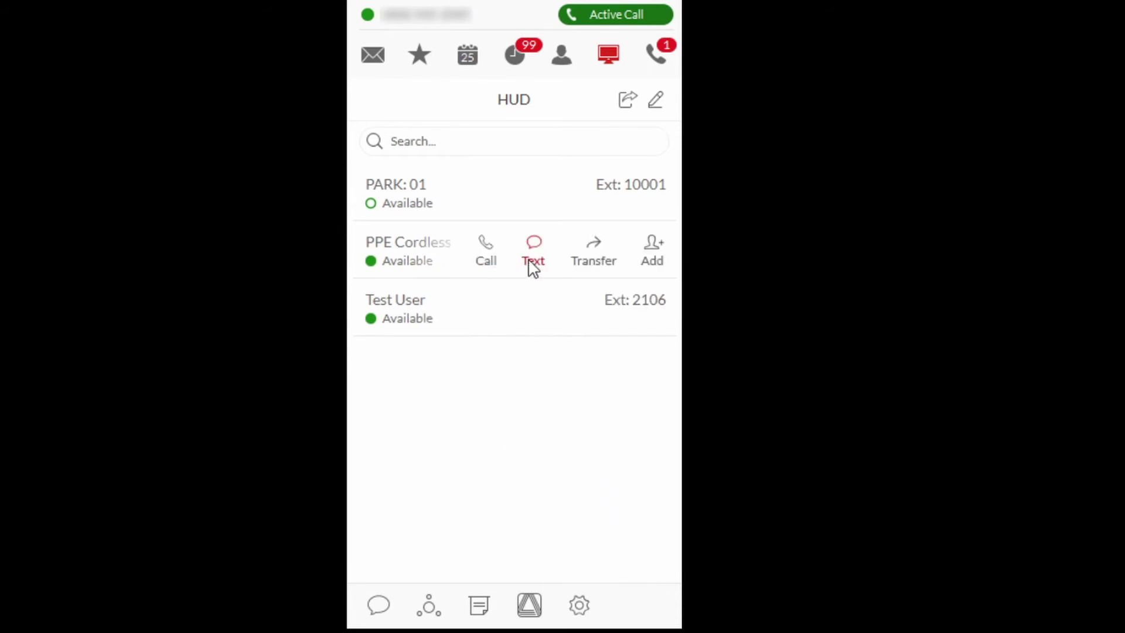
click(595, 263)
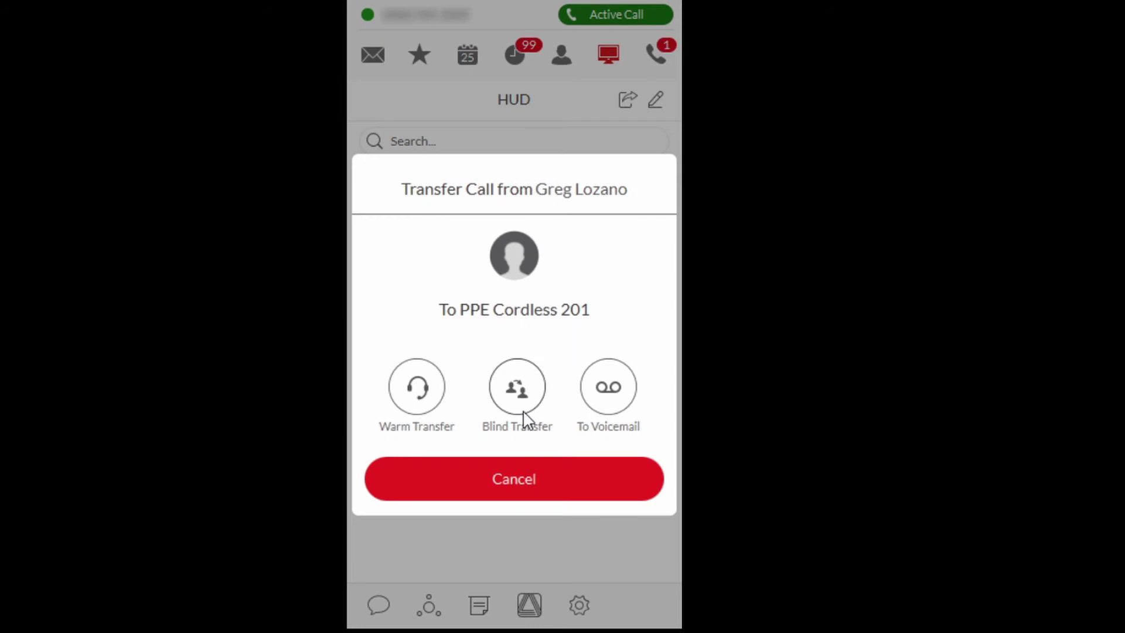
click(518, 392)
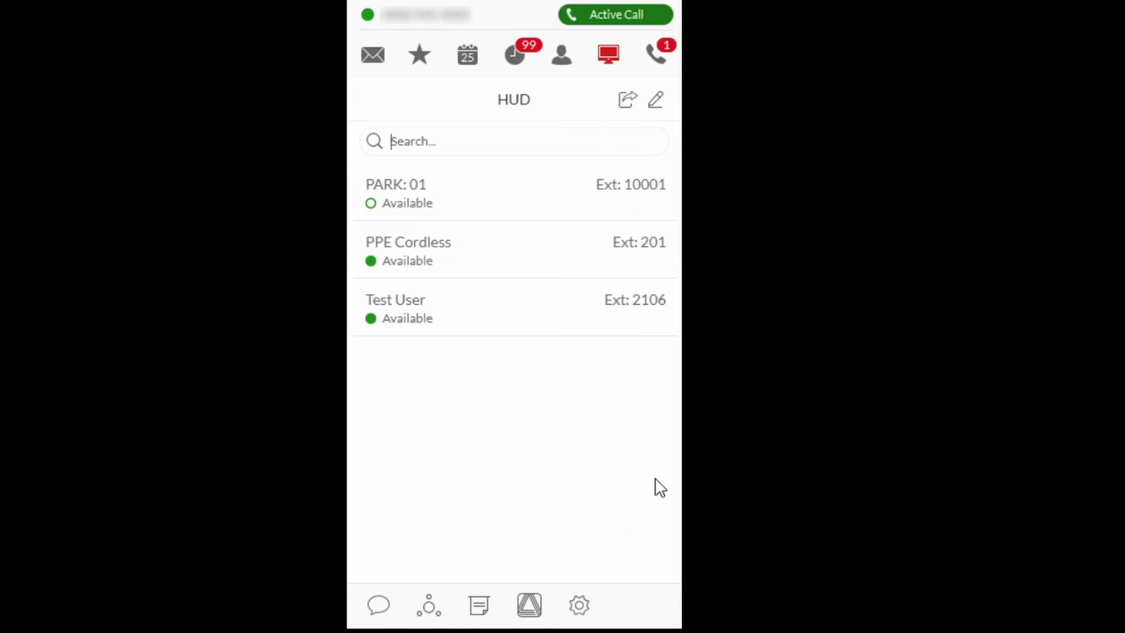
Send another call to PPE Cordless voicemail from the HUD list.
mouse_move(616, 244)
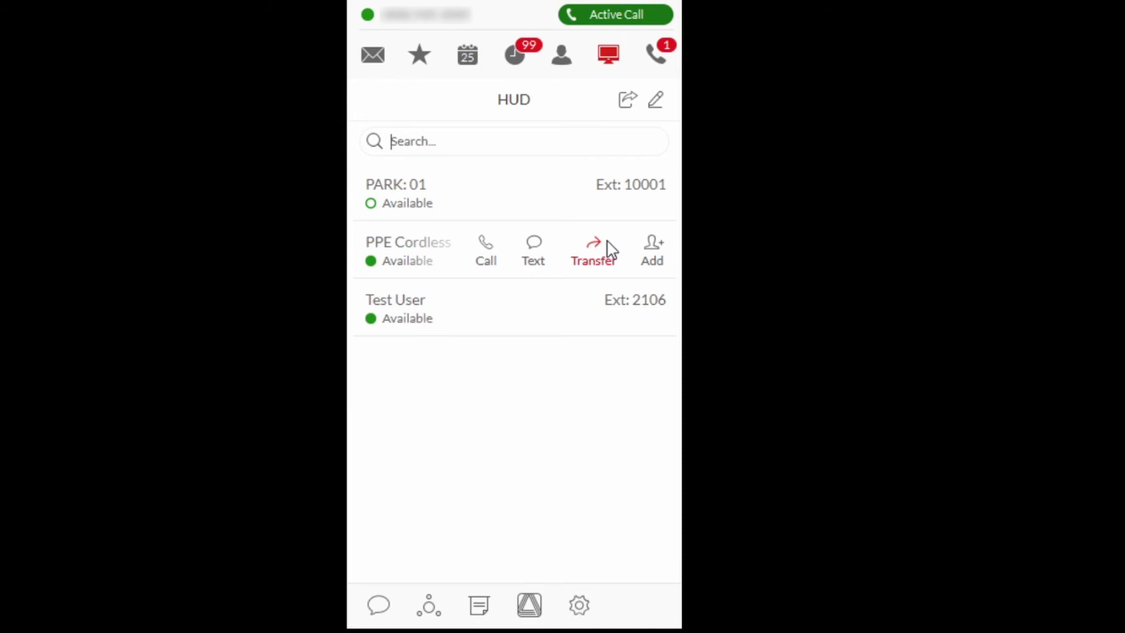
click(593, 255)
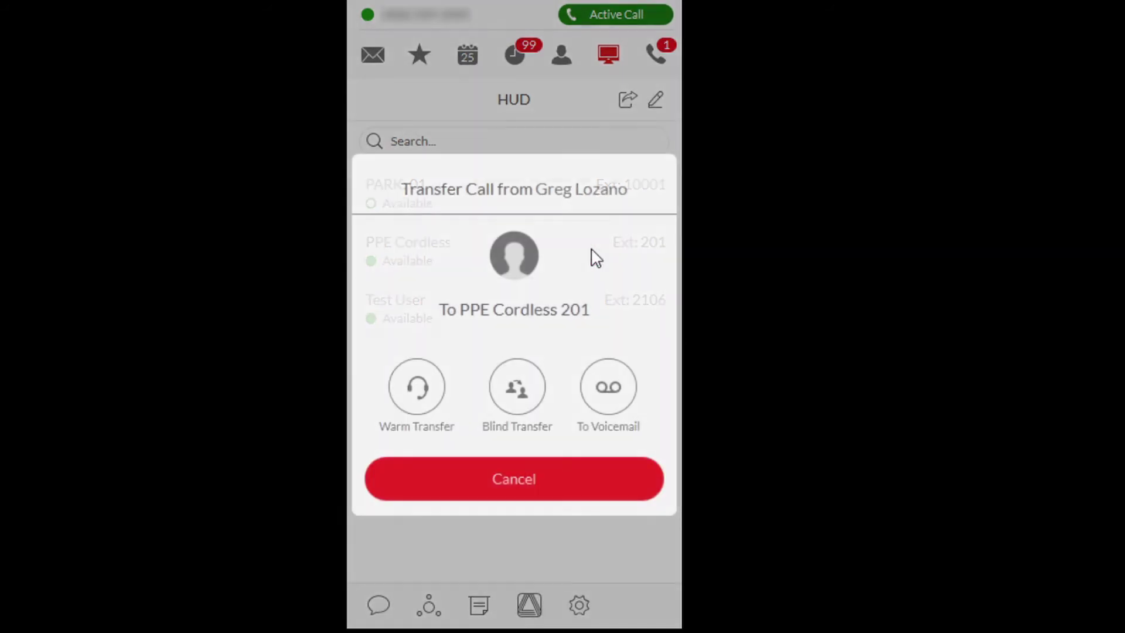
click(615, 398)
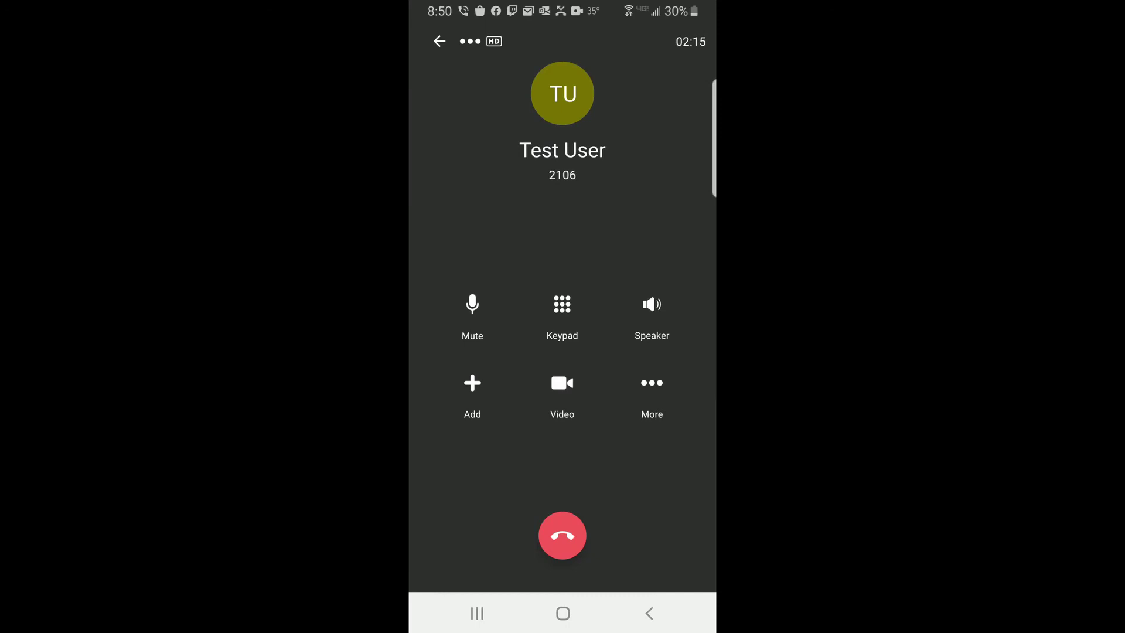
Warm-transfer the current call to PPE Cordless, 201, consulting first before completing.
click(652, 382)
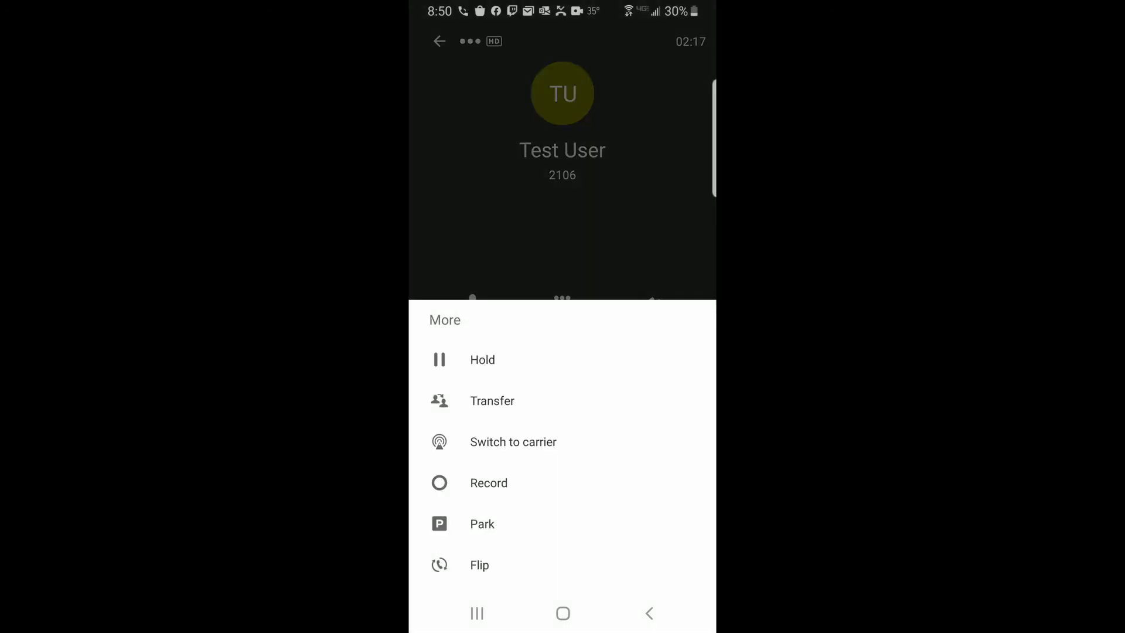
click(492, 401)
scroll(561, 293, down, 3)
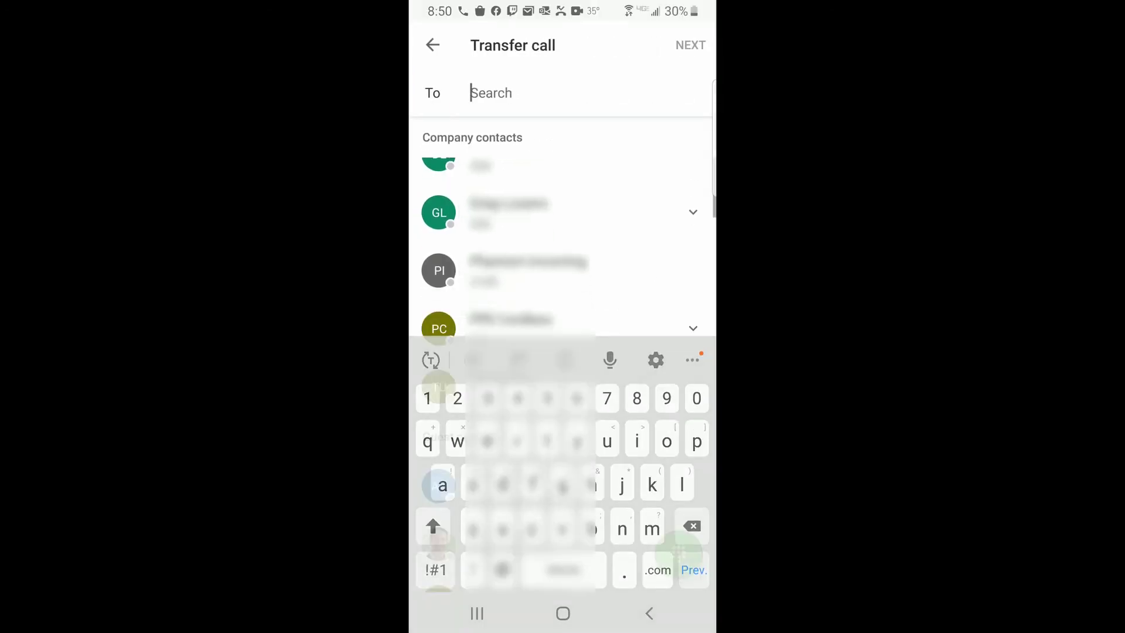
click(510, 255)
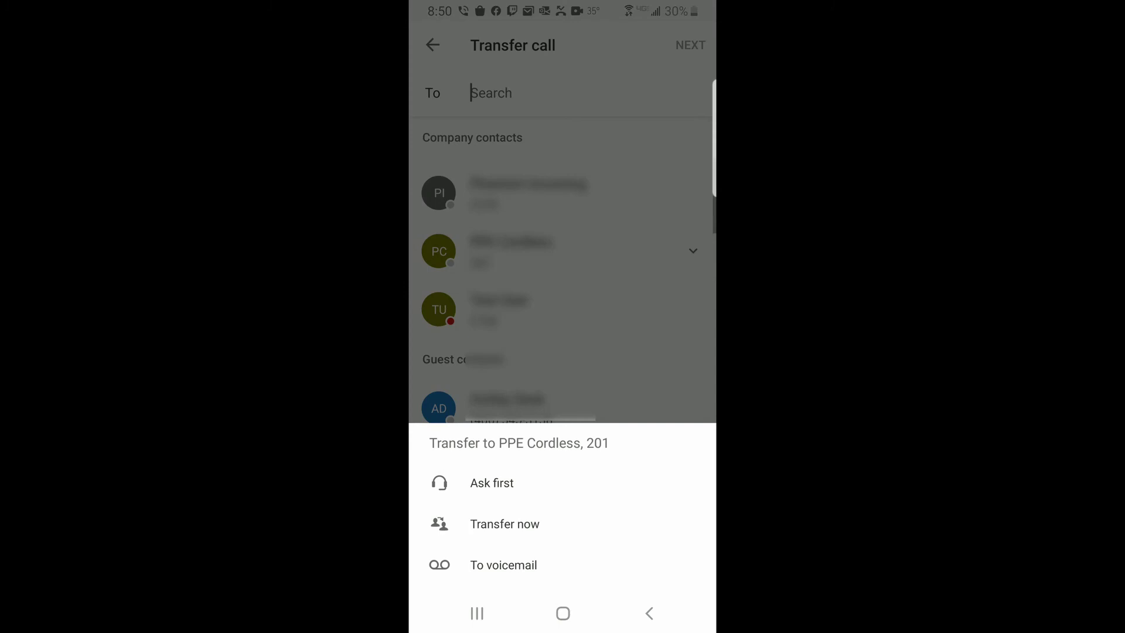
click(492, 483)
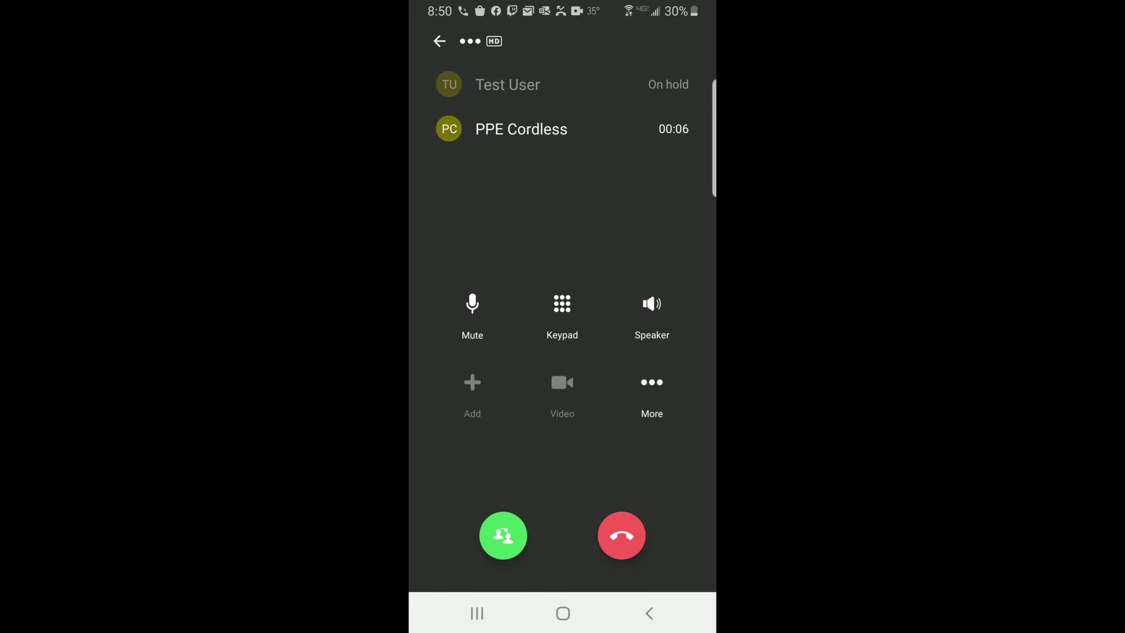
click(503, 535)
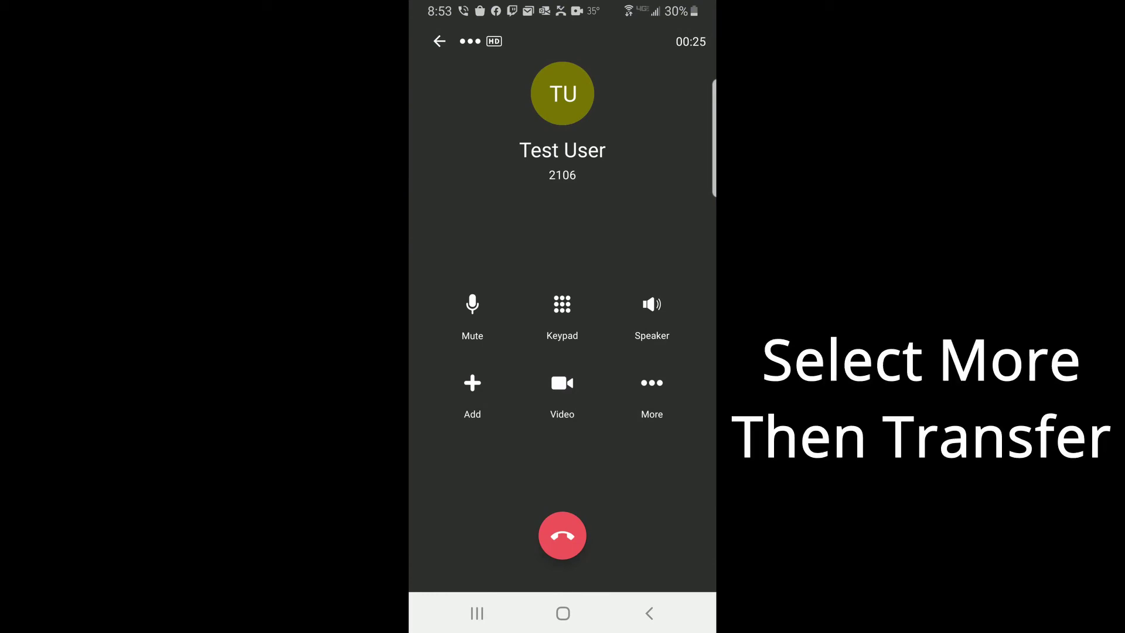
Blind-transfer the current call straight to PPE Cordless, 201 with Transfer now.
click(652, 387)
click(493, 400)
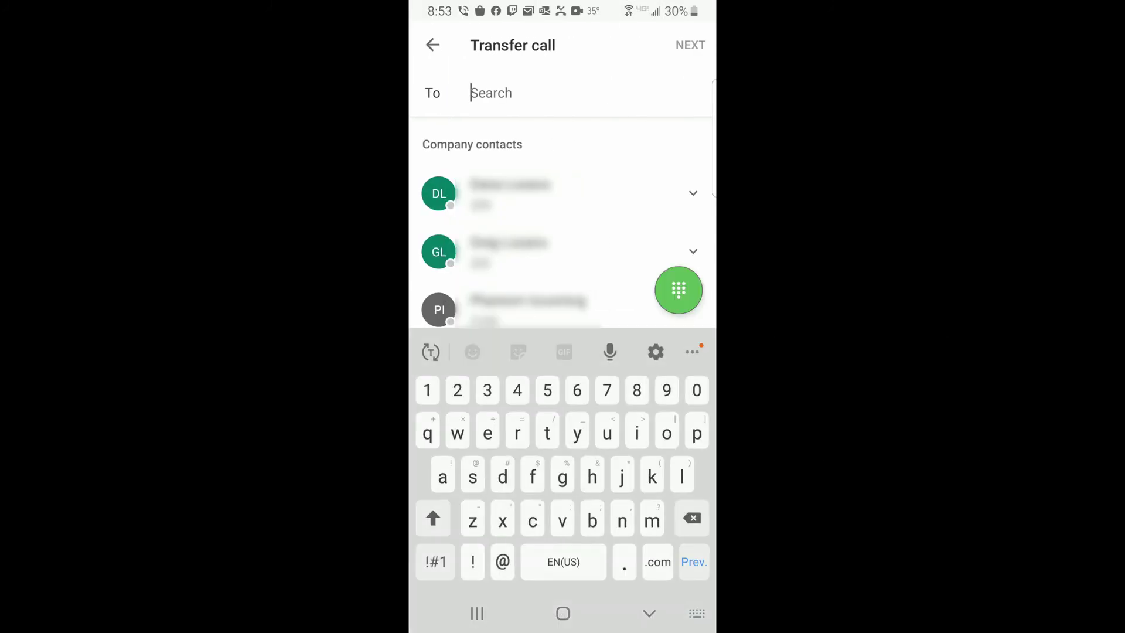
scroll(563, 234, down, 2)
click(527, 304)
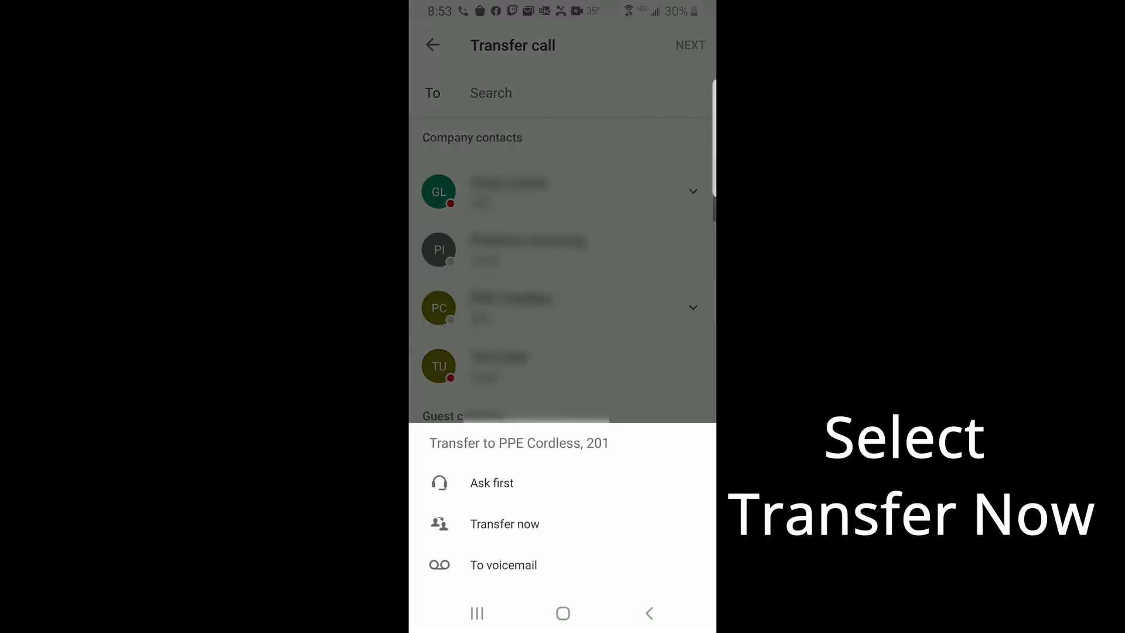
click(504, 524)
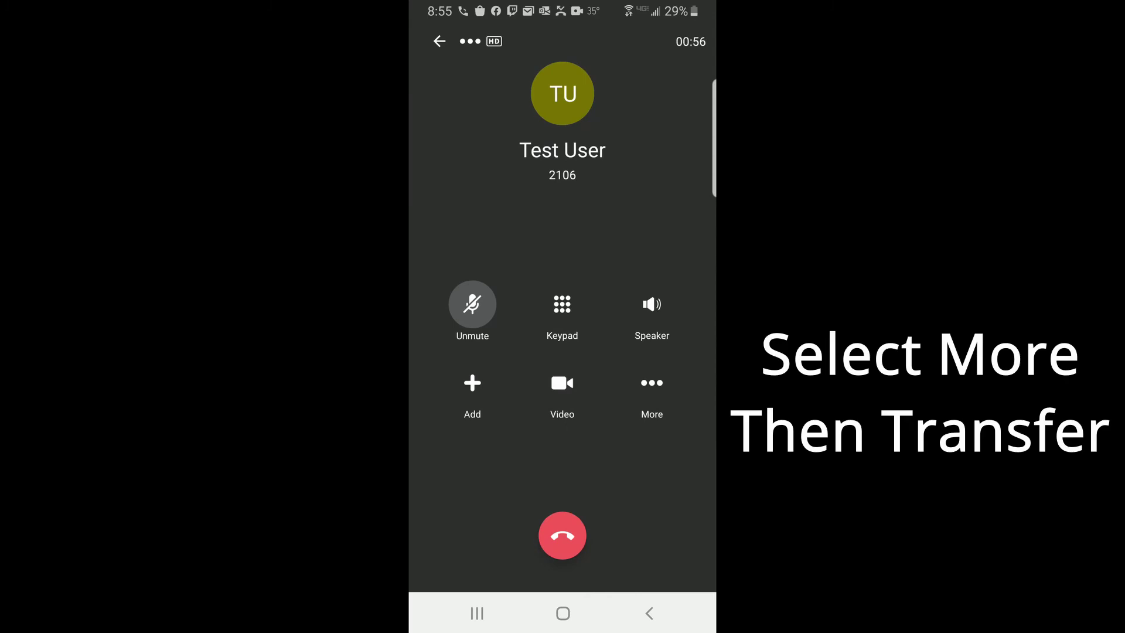
Transfer the next call to PPE Cordless, 201 voicemail.
click(652, 387)
click(492, 401)
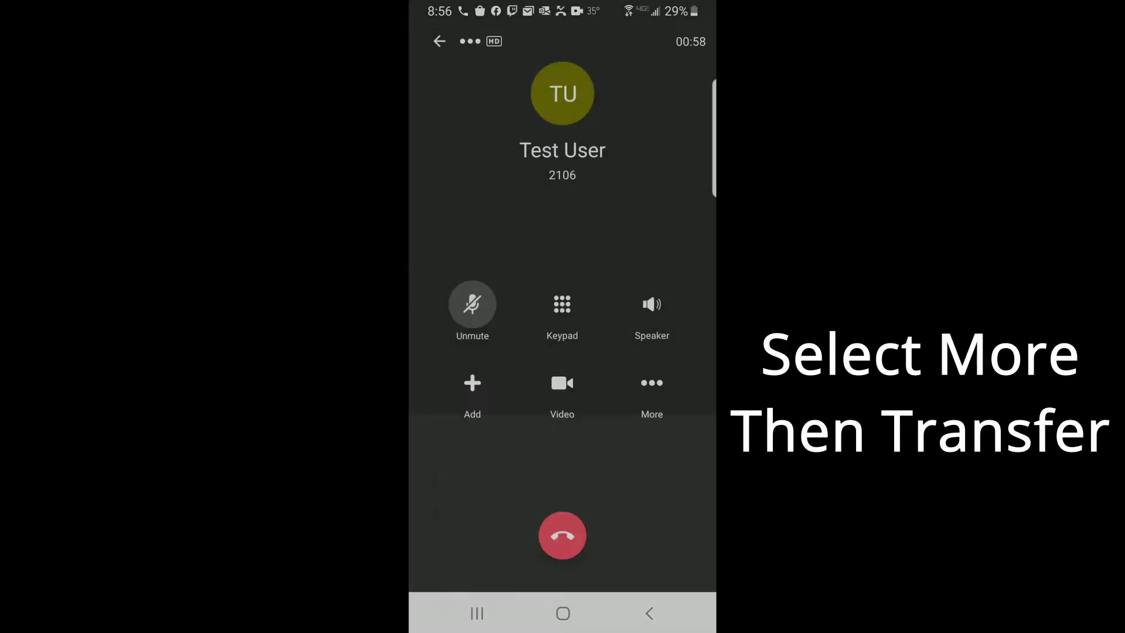
click(527, 293)
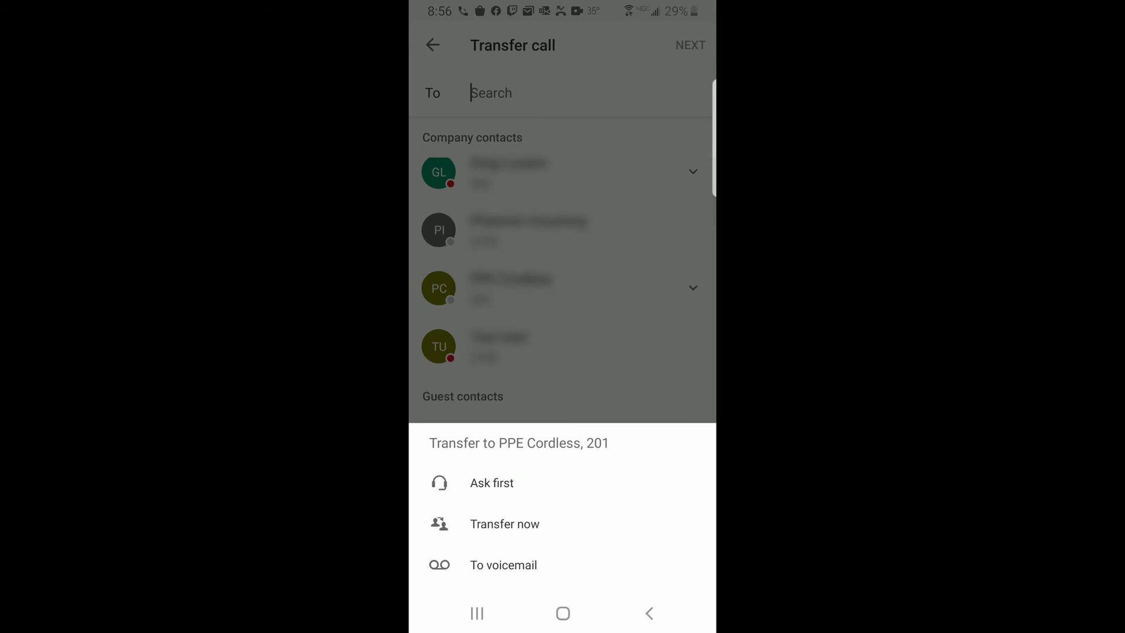
click(505, 524)
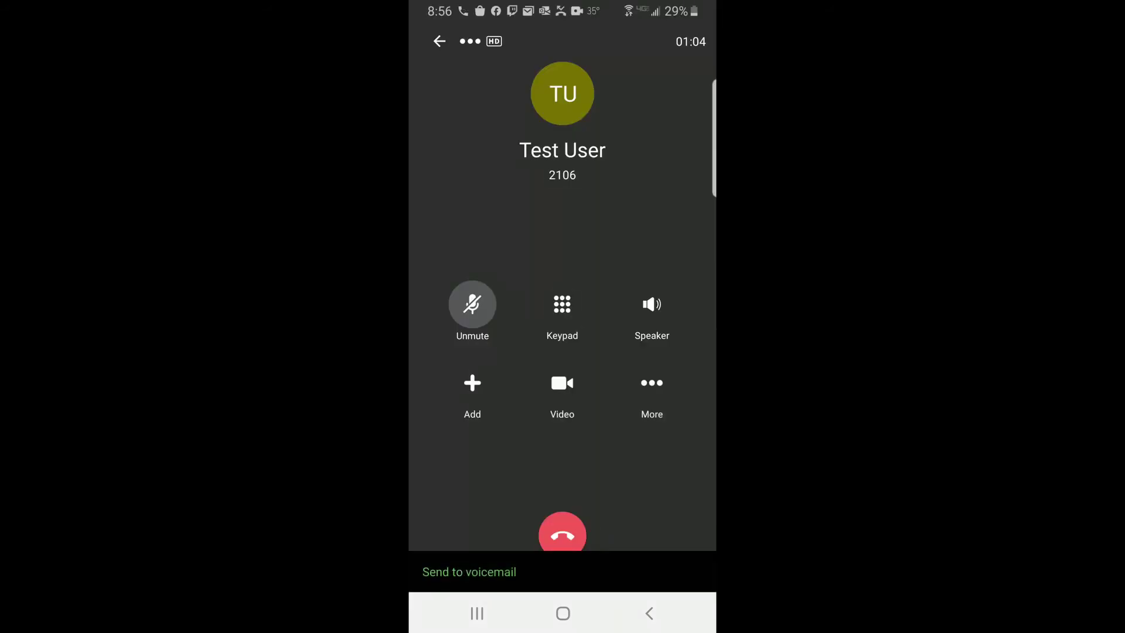